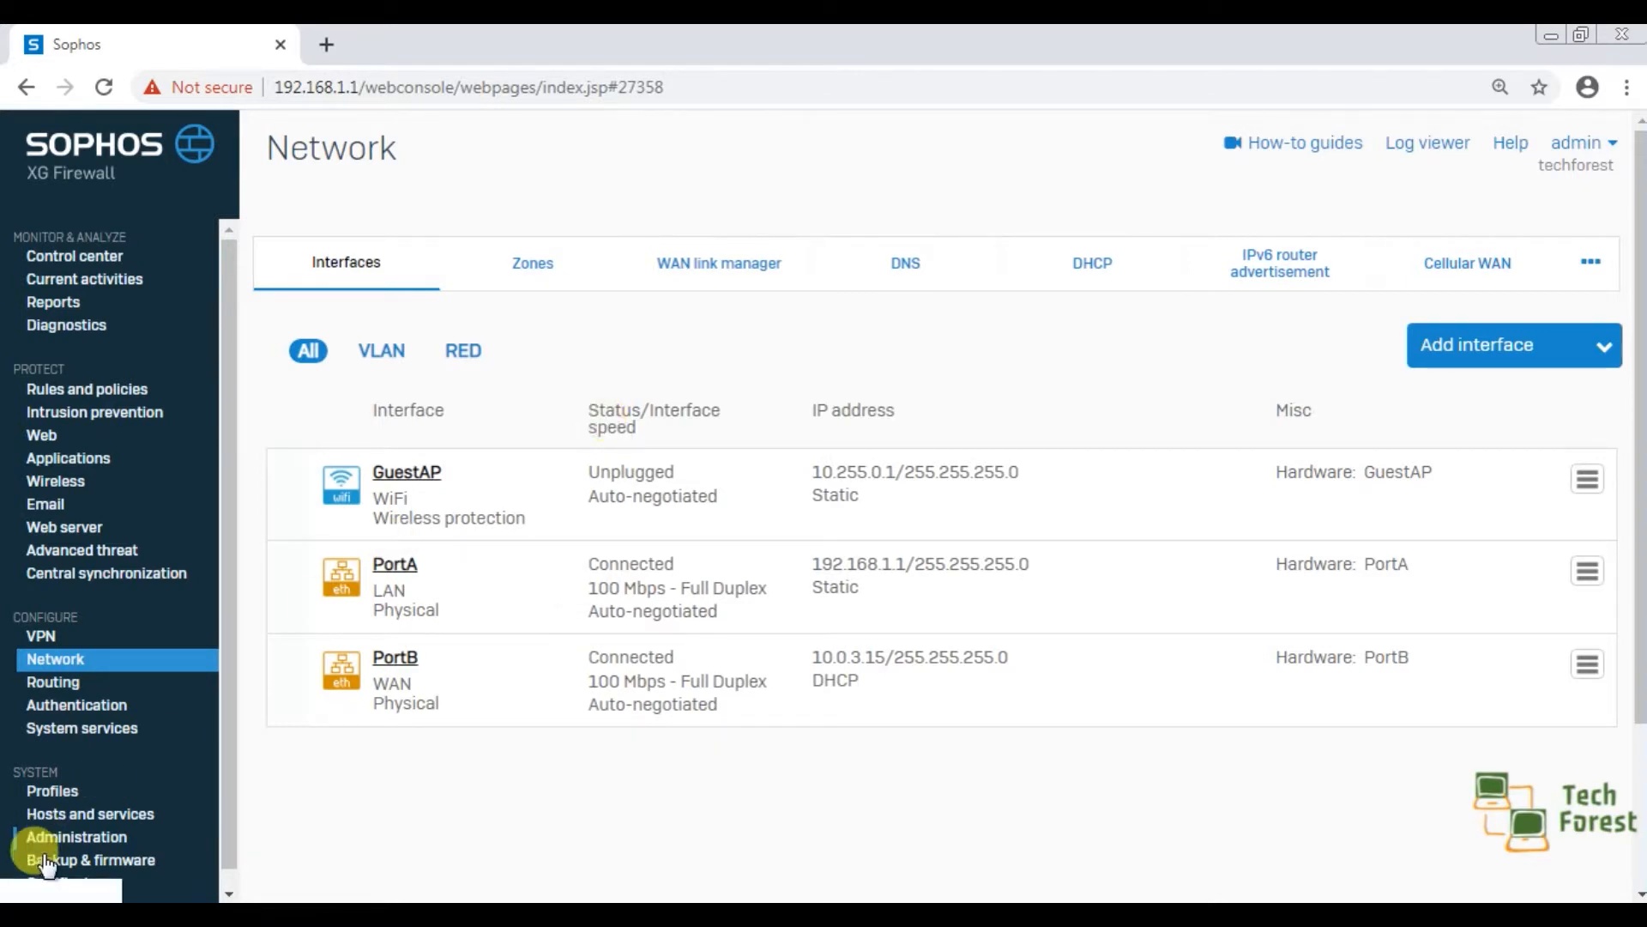
# Run ncpa.cpl to open Windows Network Connections, and examine the TCP/IPv4 settings of the Local Area Connection.
pyautogui.press('super')
pyautogui.write('ru')
pyautogui.press('Return')
pyautogui.write('ncpa.cpl')
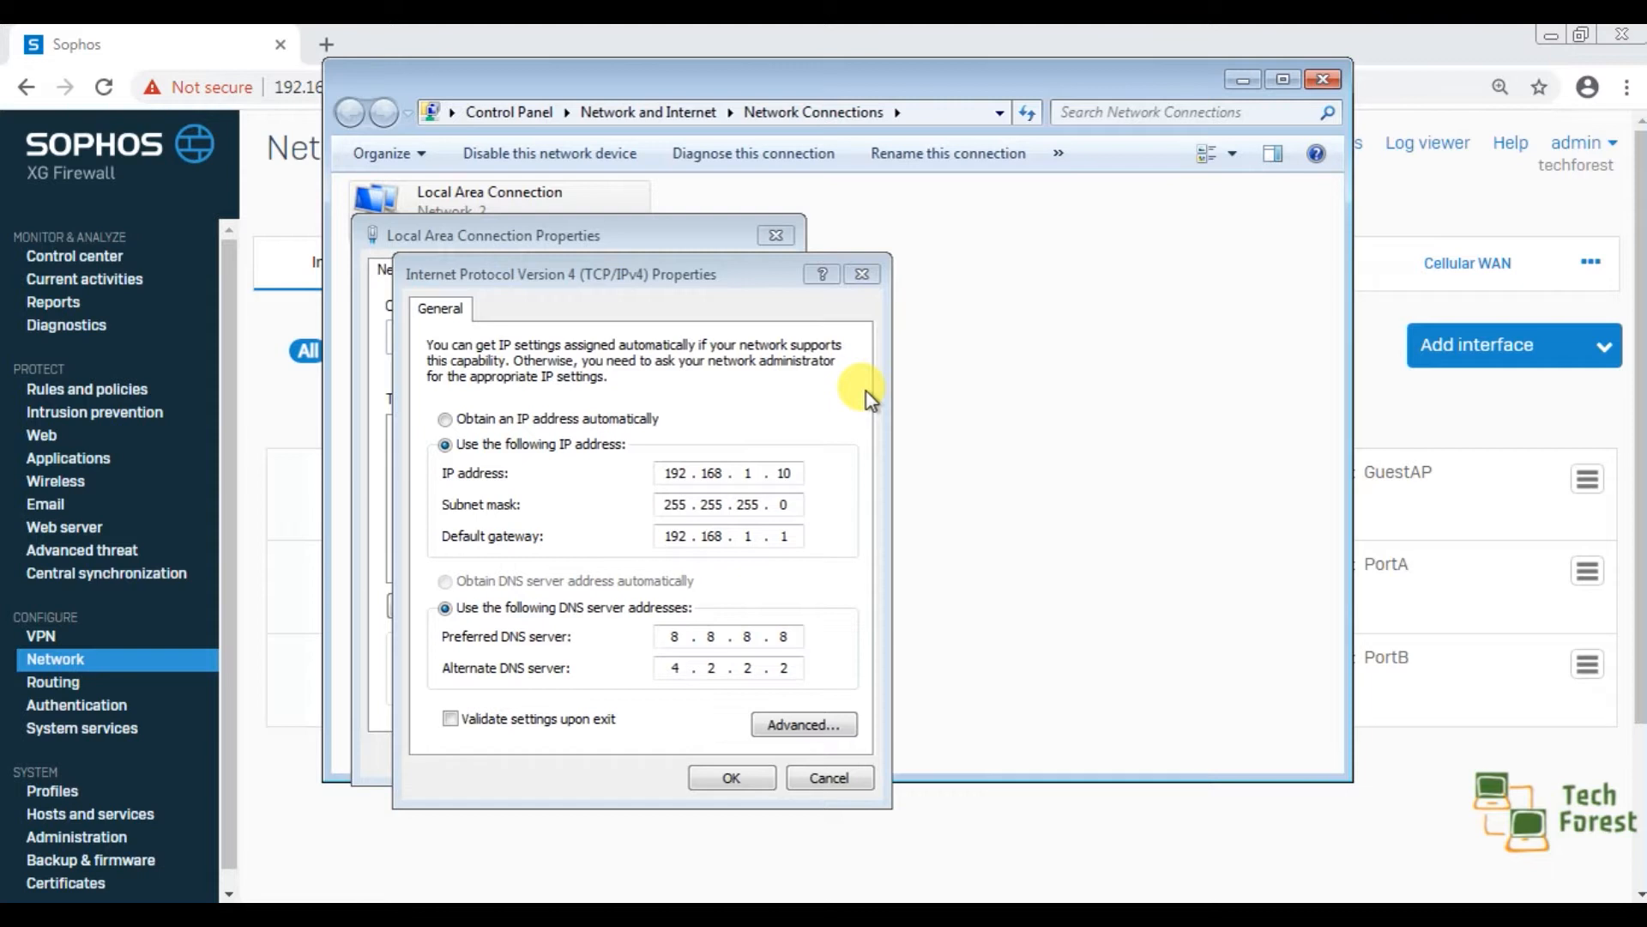
pyautogui.click(862, 272)
pyautogui.click(787, 240)
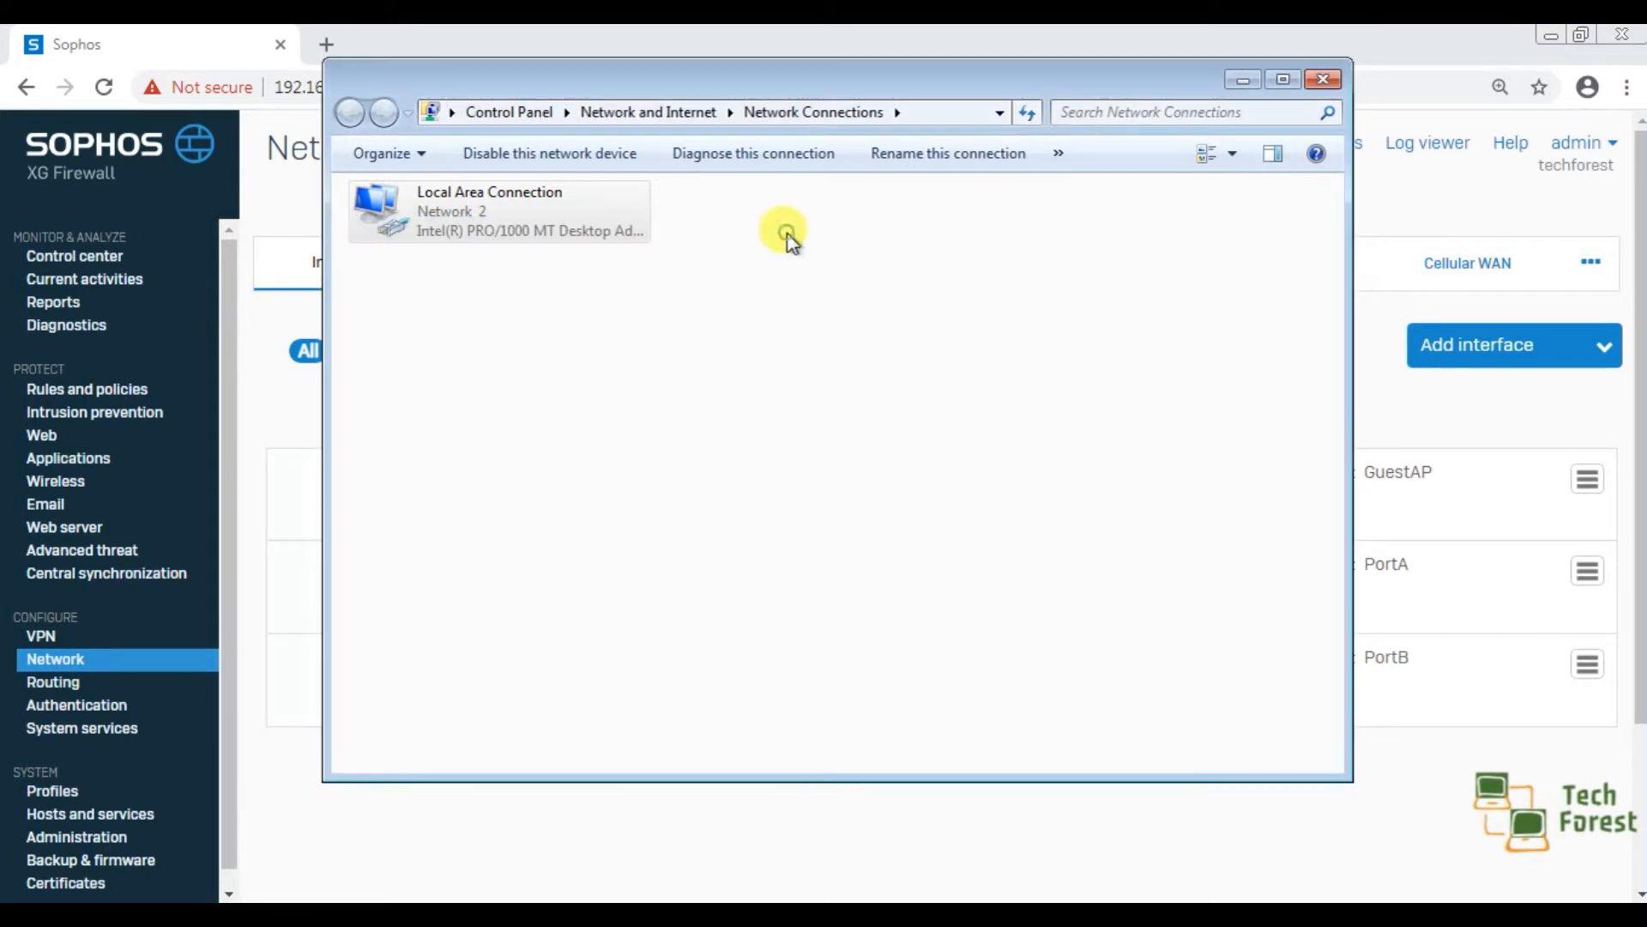
pyautogui.click(1243, 77)
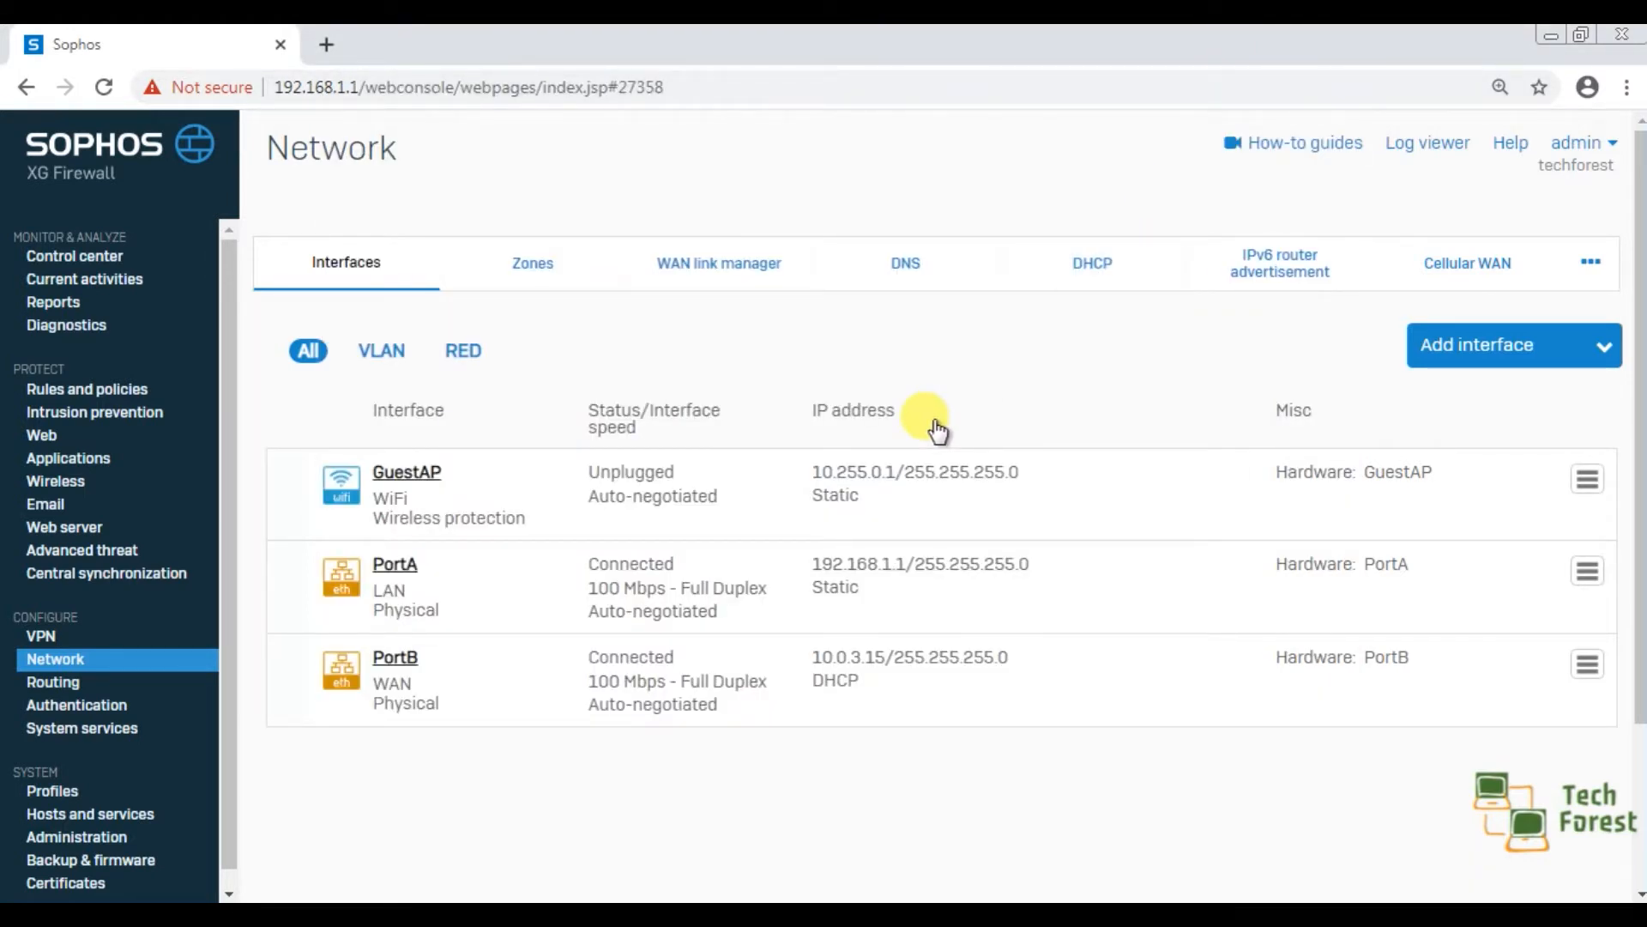
# Start adding a new DHCP server in the firewall's network configuration.
pyautogui.click(77, 666)
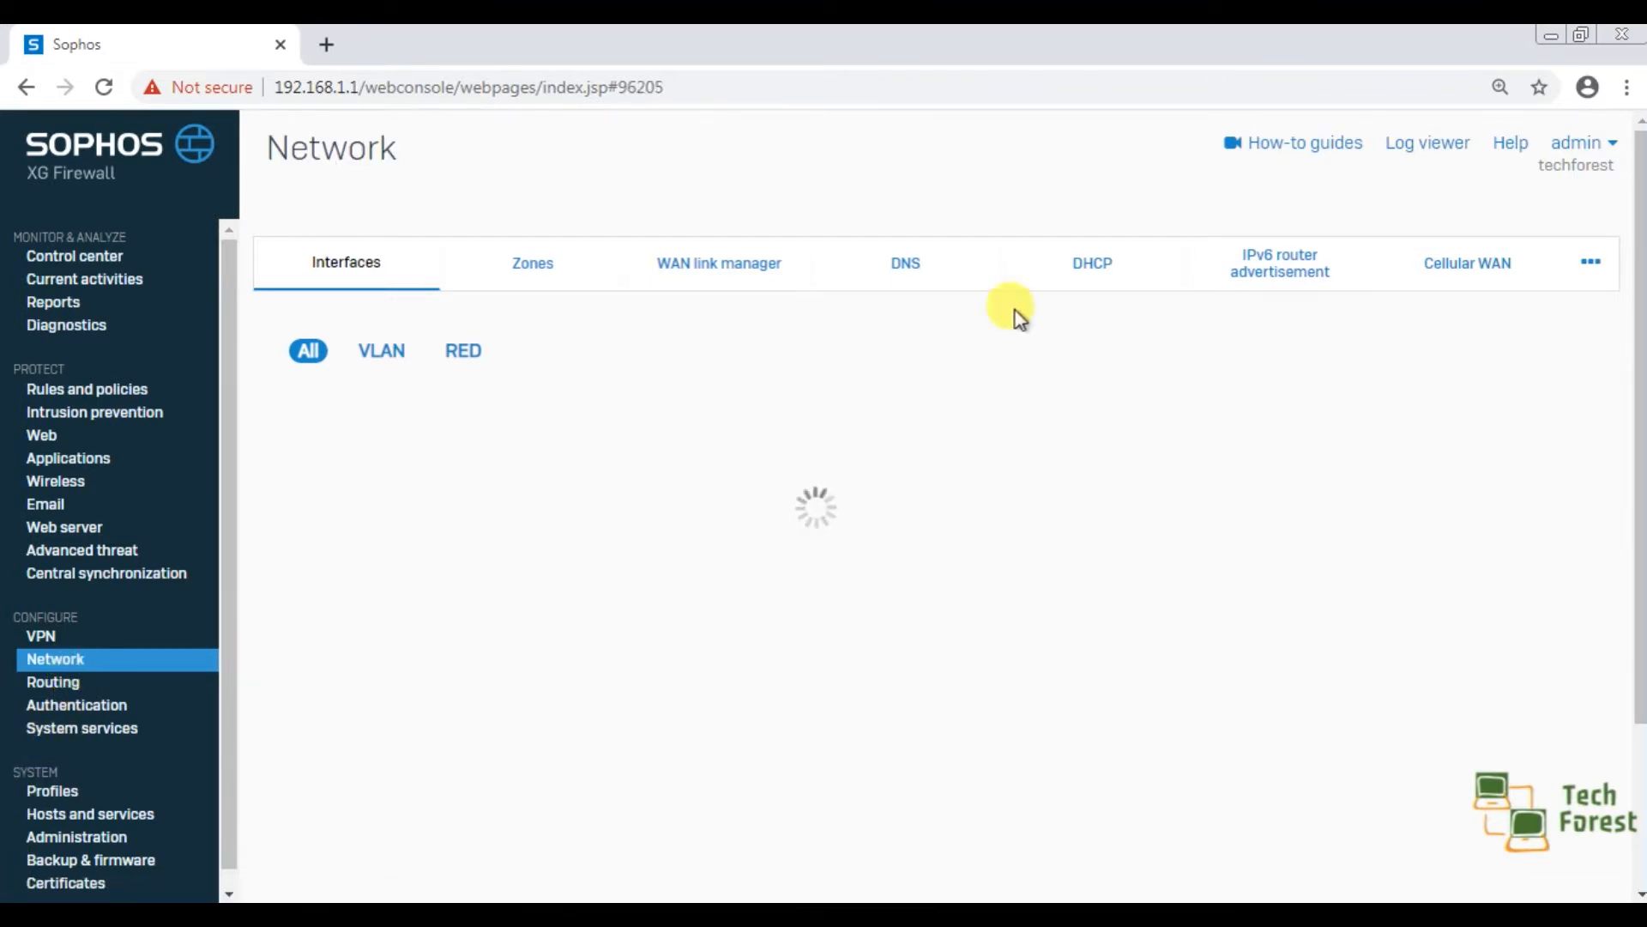
pyautogui.click(1090, 271)
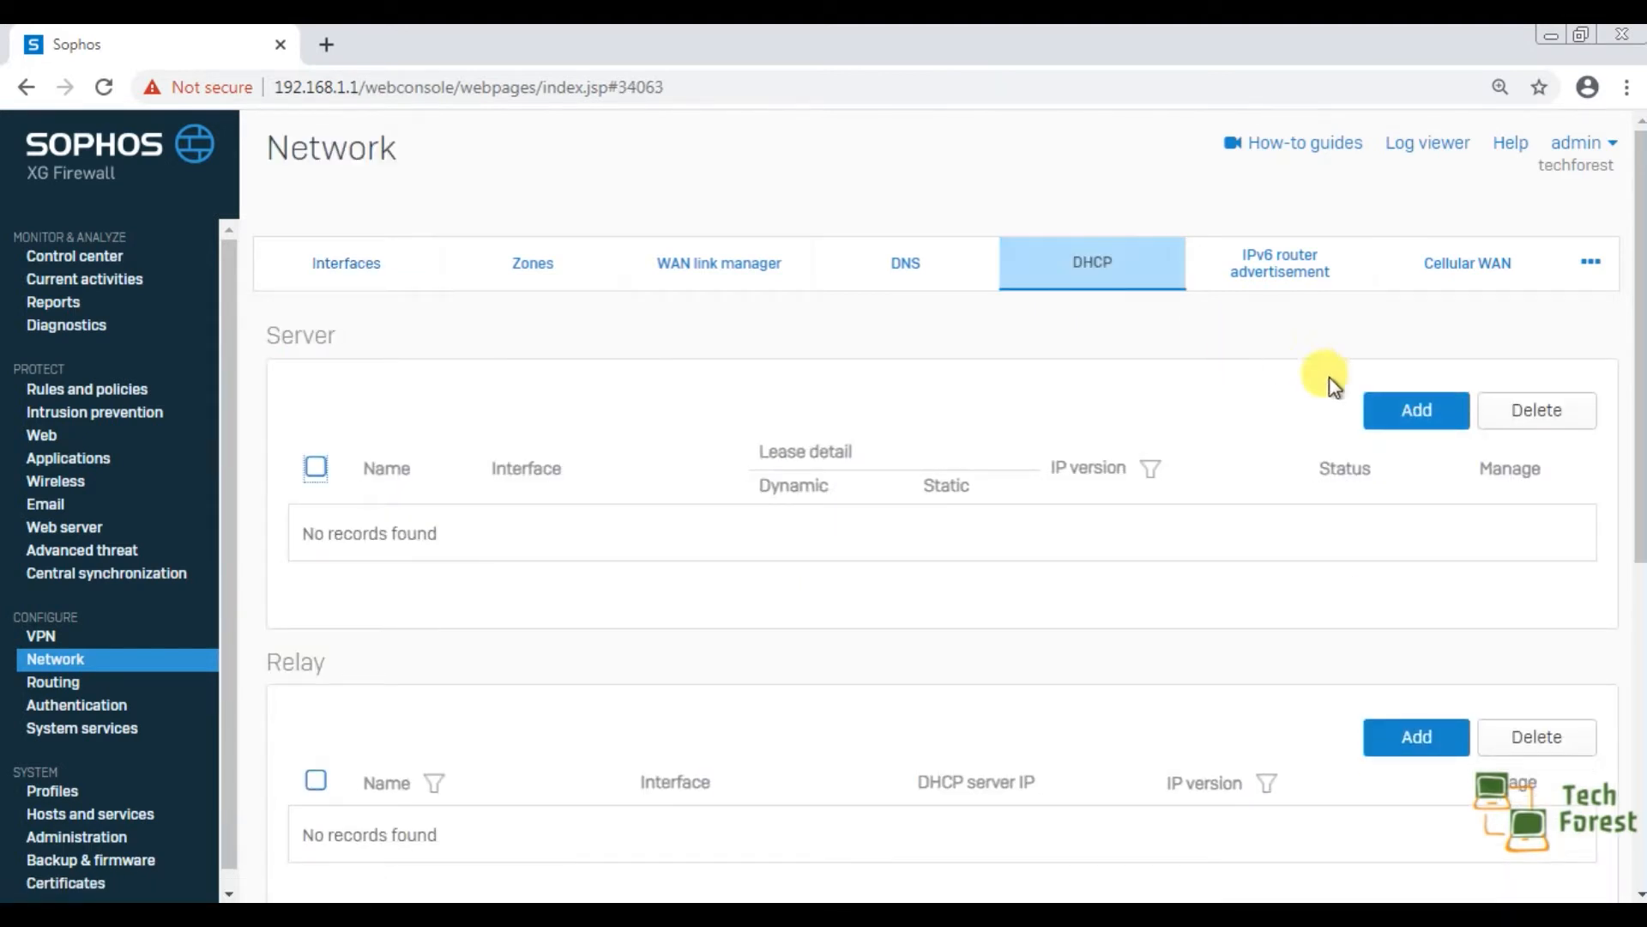
pyautogui.click(1402, 413)
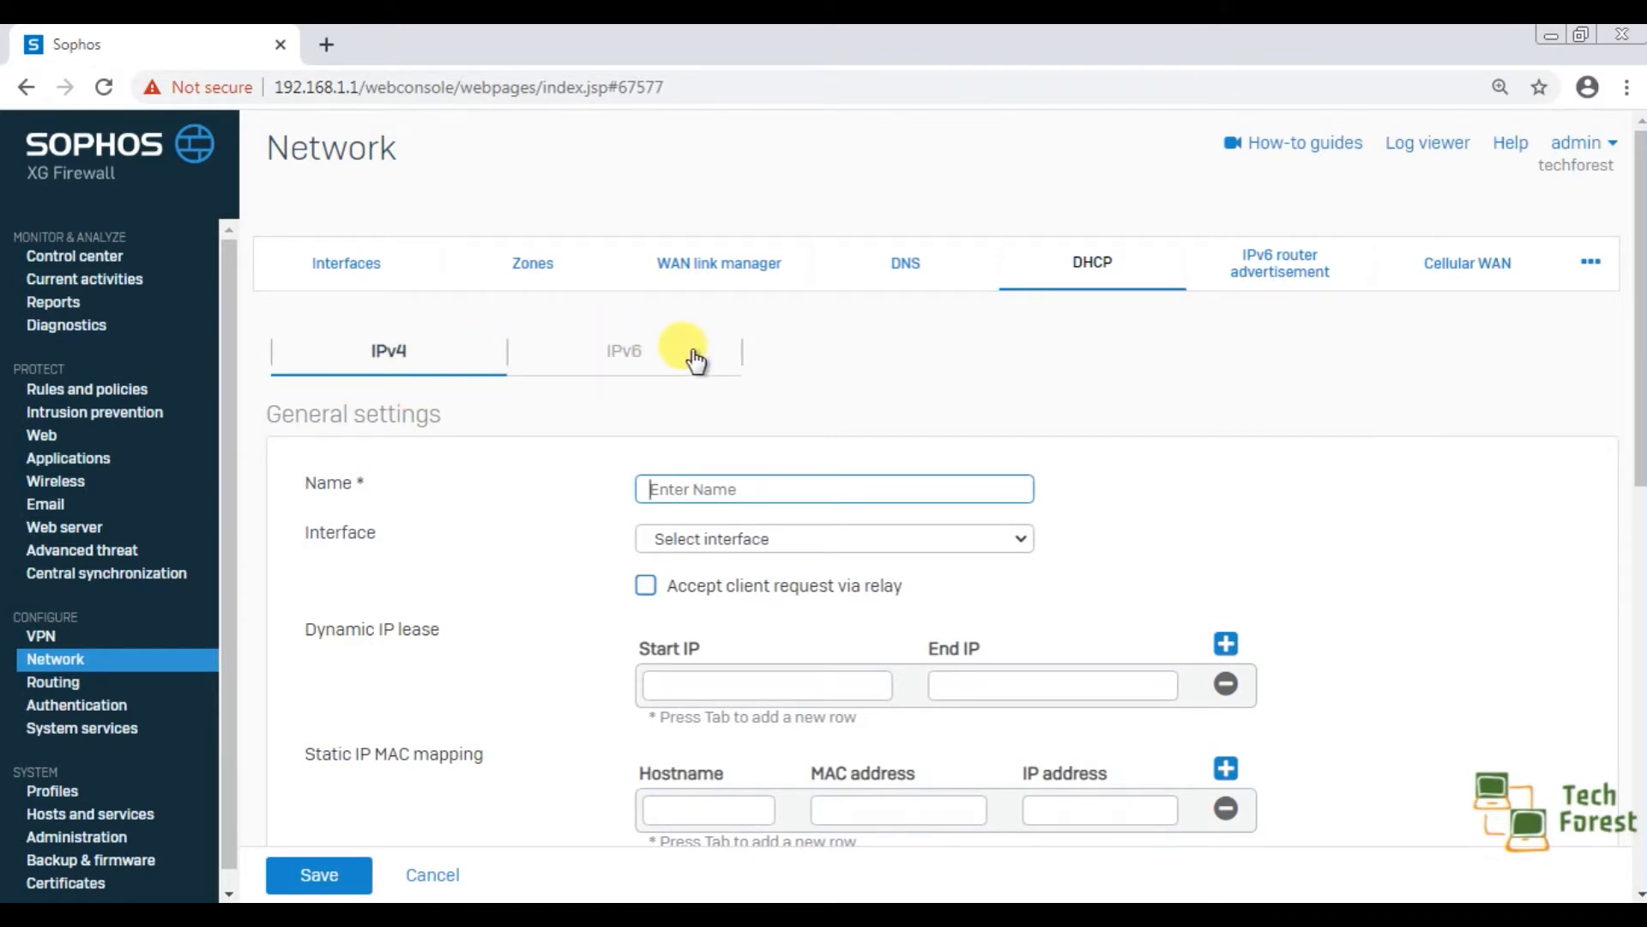
# Reduce the browser's page zoom to 100%.
pyautogui.click(1627, 87)
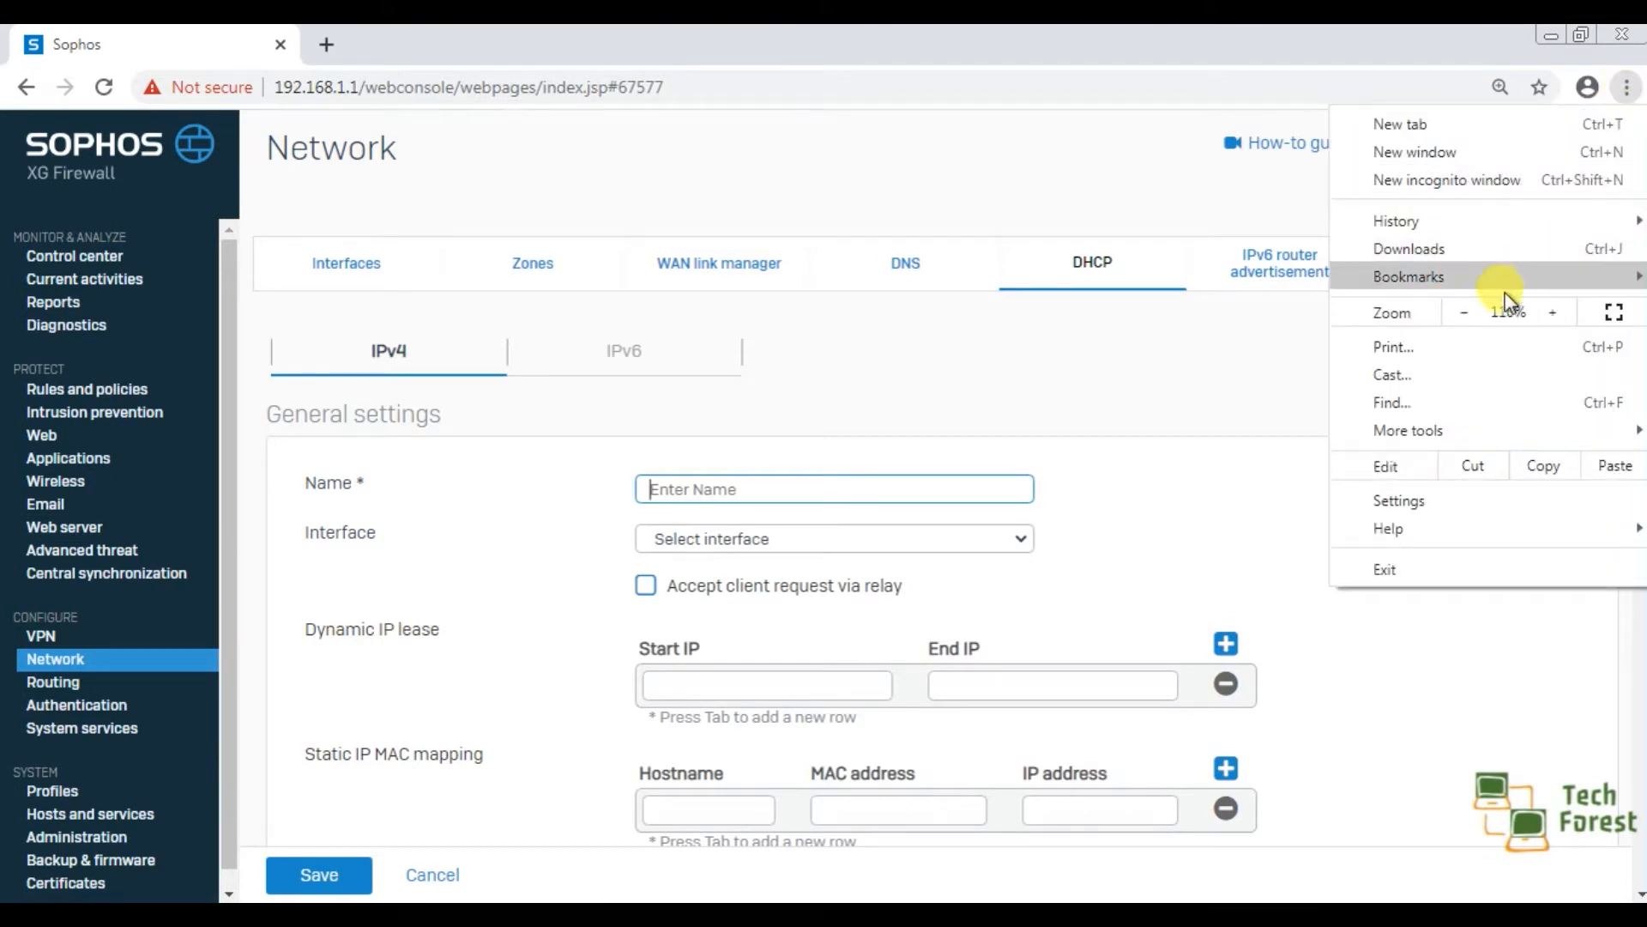
pyautogui.click(1469, 312)
pyautogui.click(1467, 312)
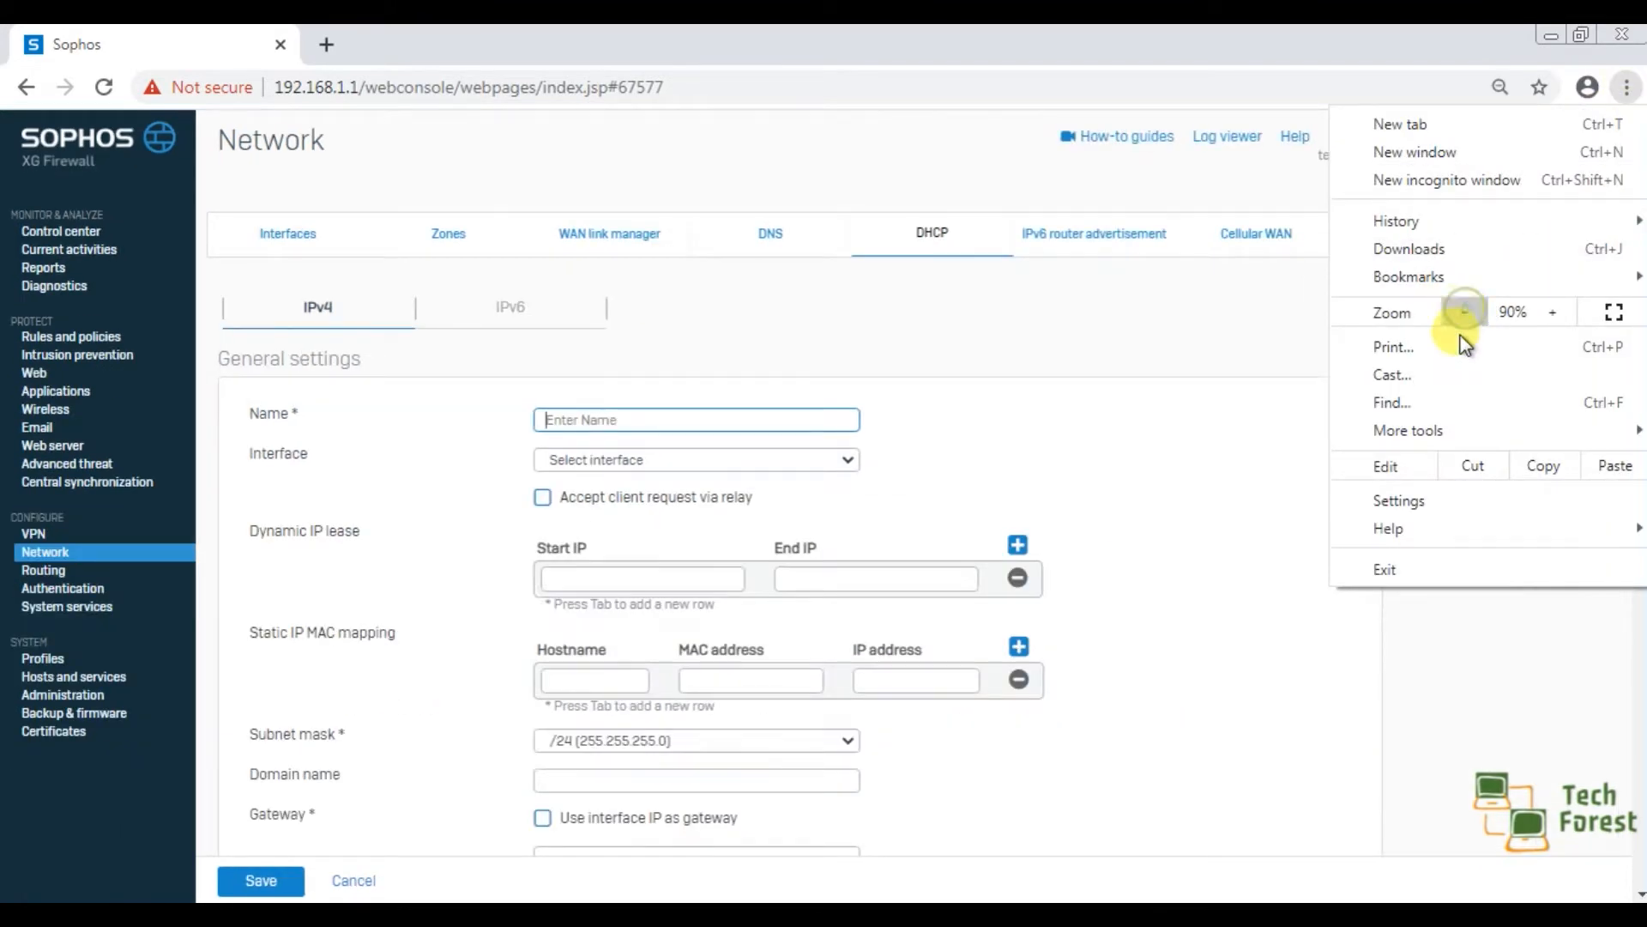
pyautogui.click(1546, 313)
pyautogui.click(1211, 374)
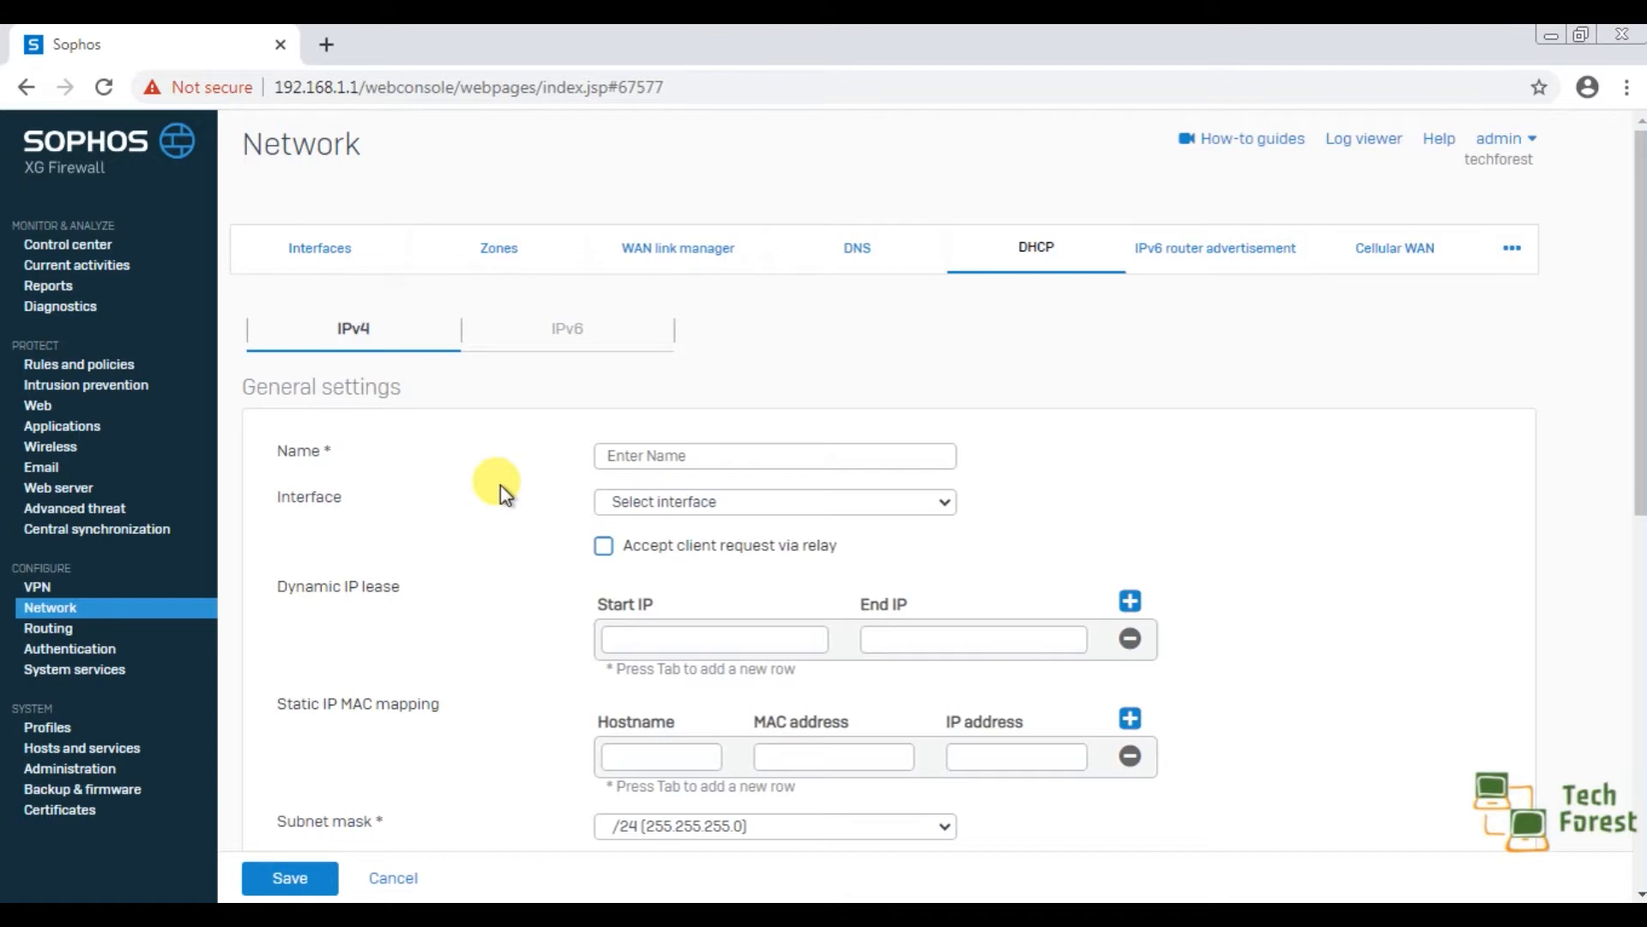
# Name the DHCP server coporate_office and assign it to the interface PortA - 192.168.1.1.
pyautogui.click(659, 453)
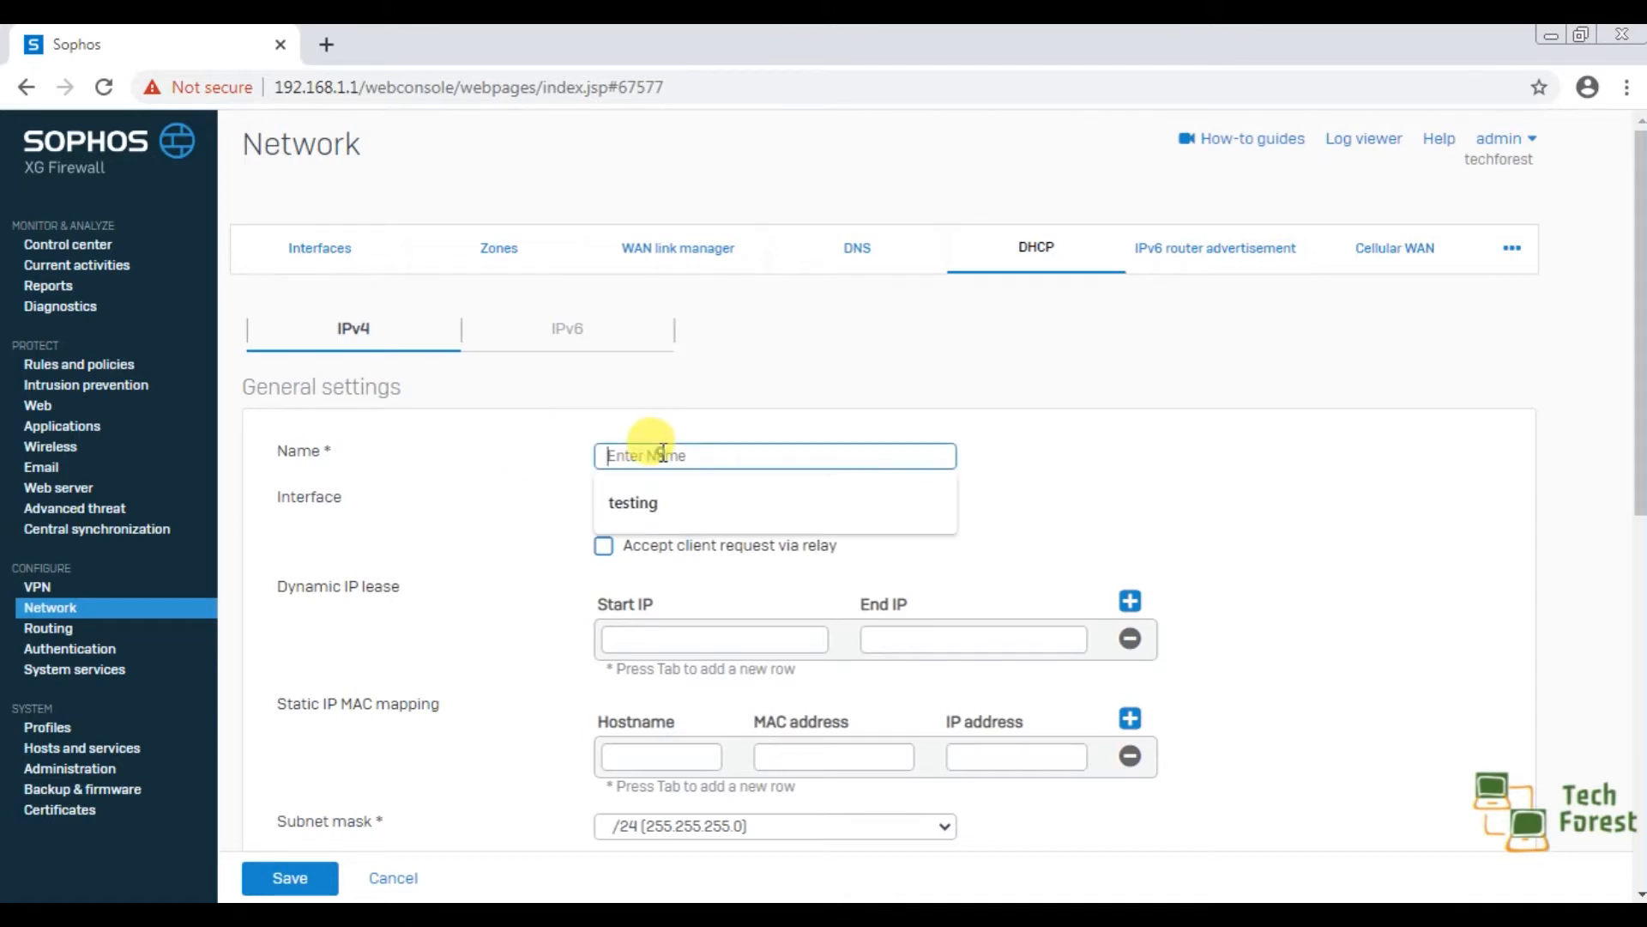
pyautogui.write('cop')
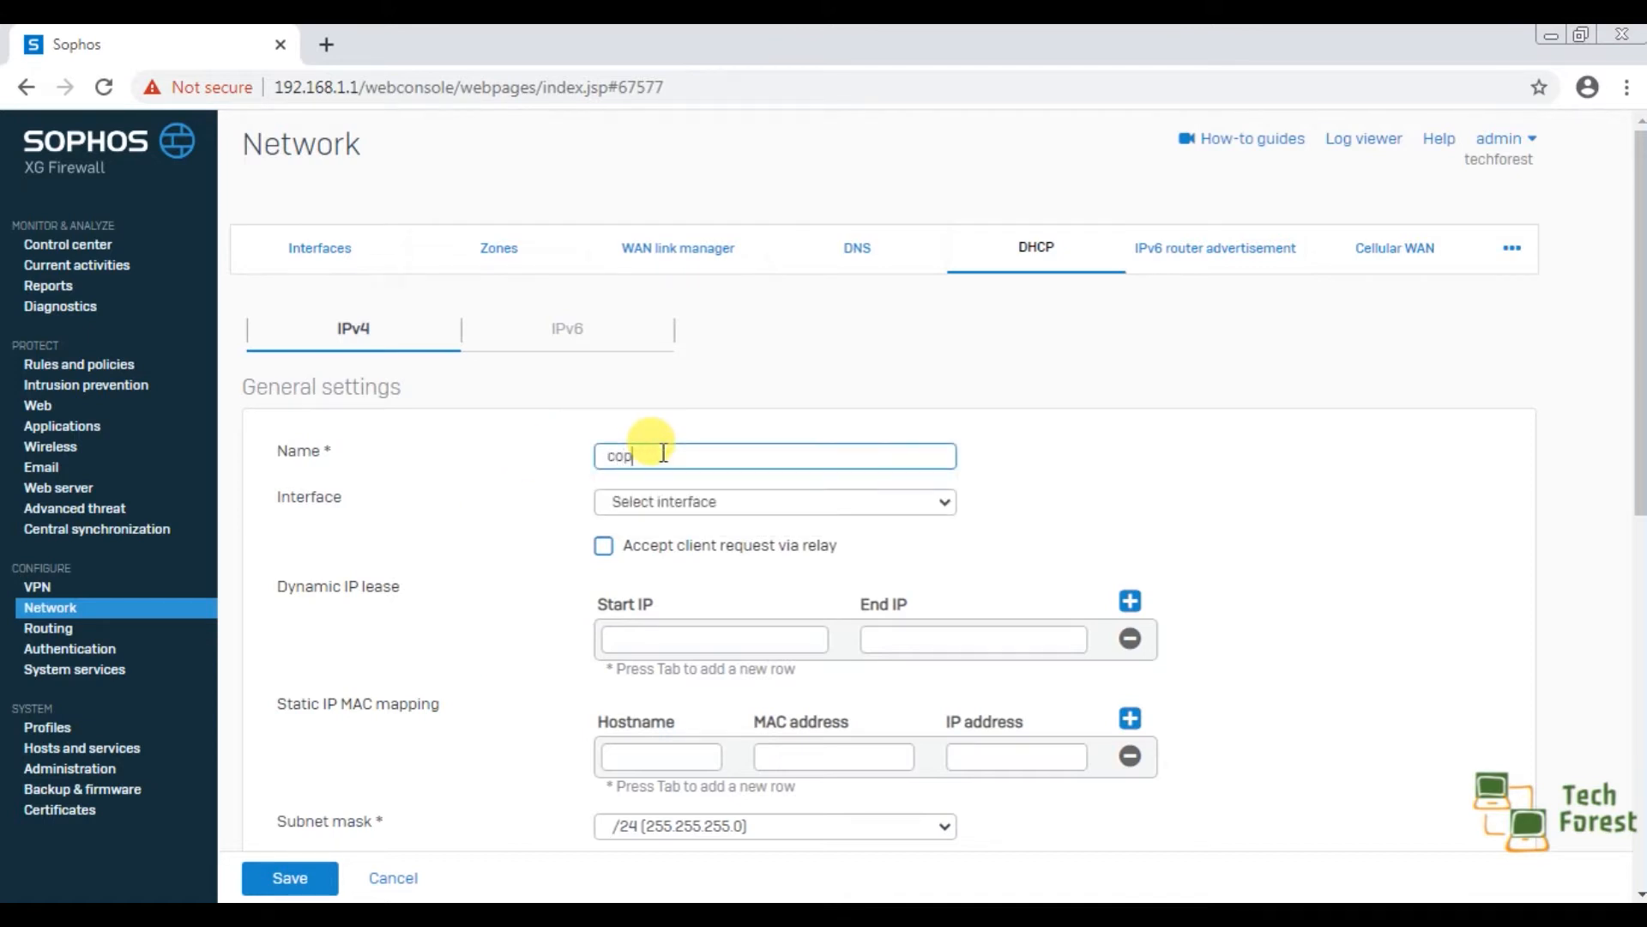
pyautogui.write('orate_office')
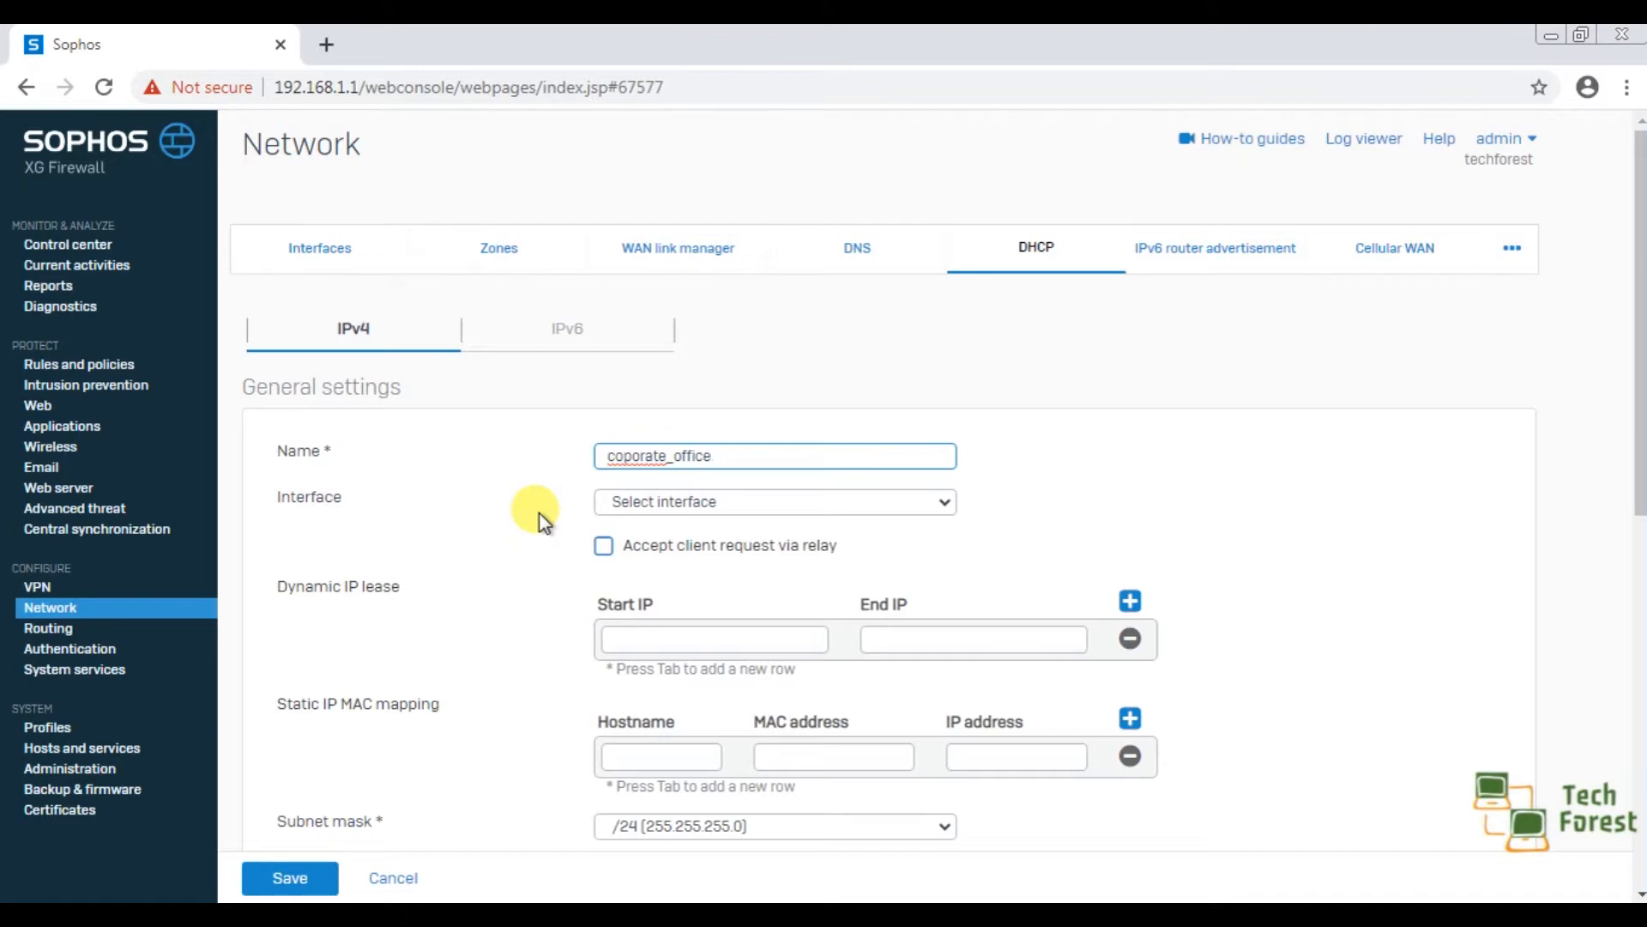
pyautogui.click(647, 504)
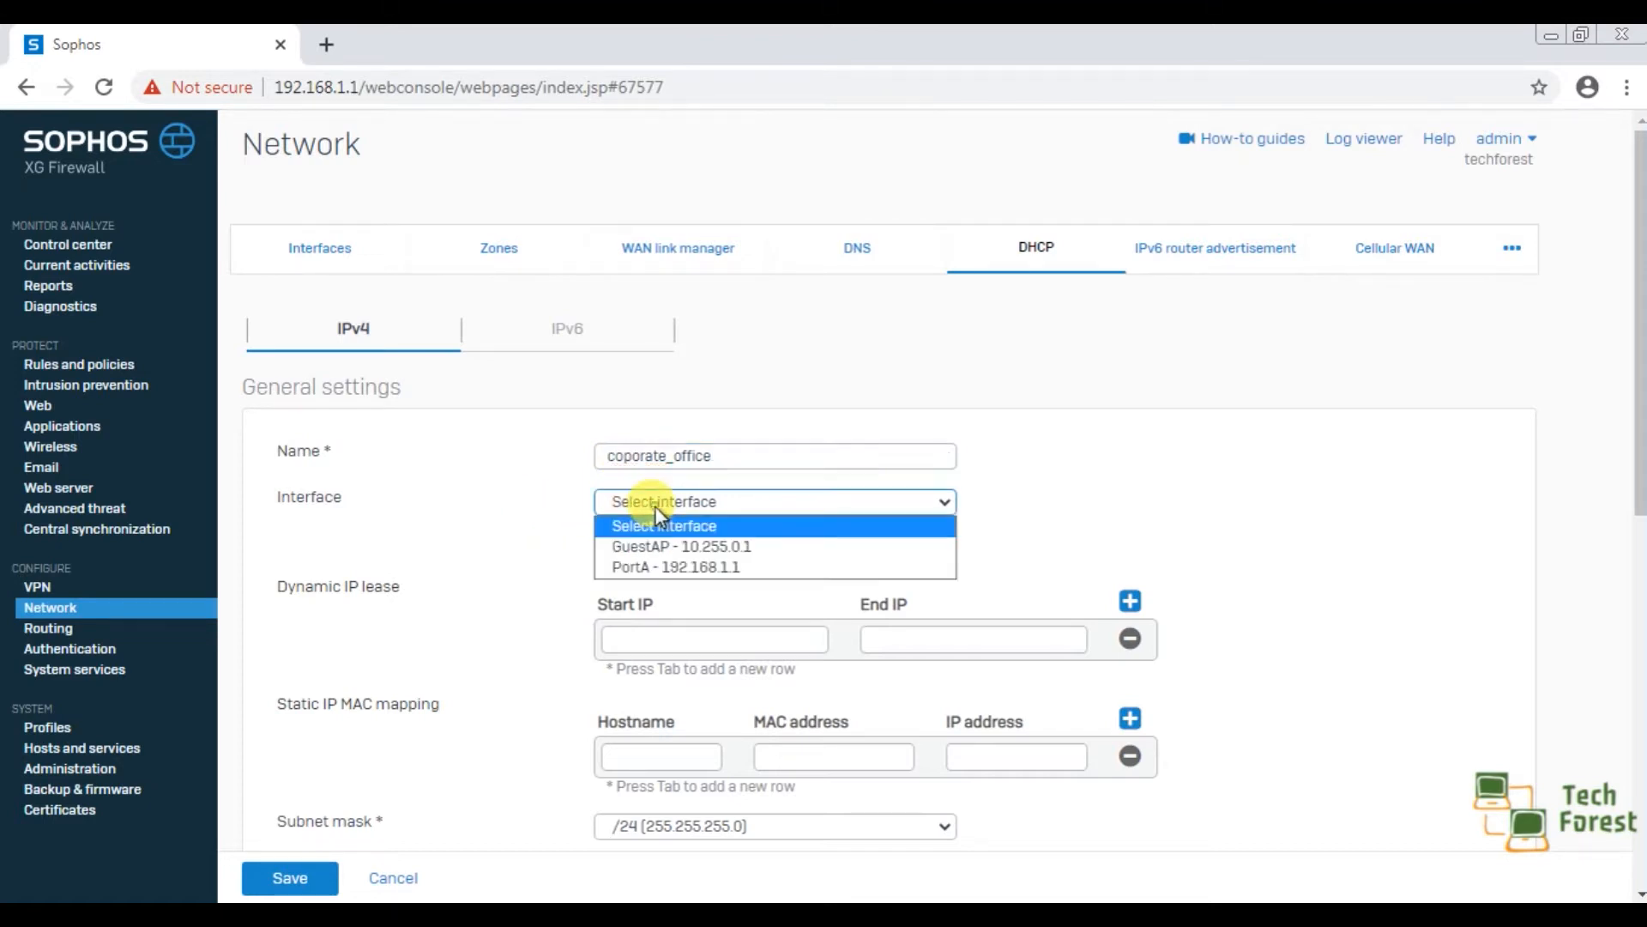
pyautogui.click(690, 568)
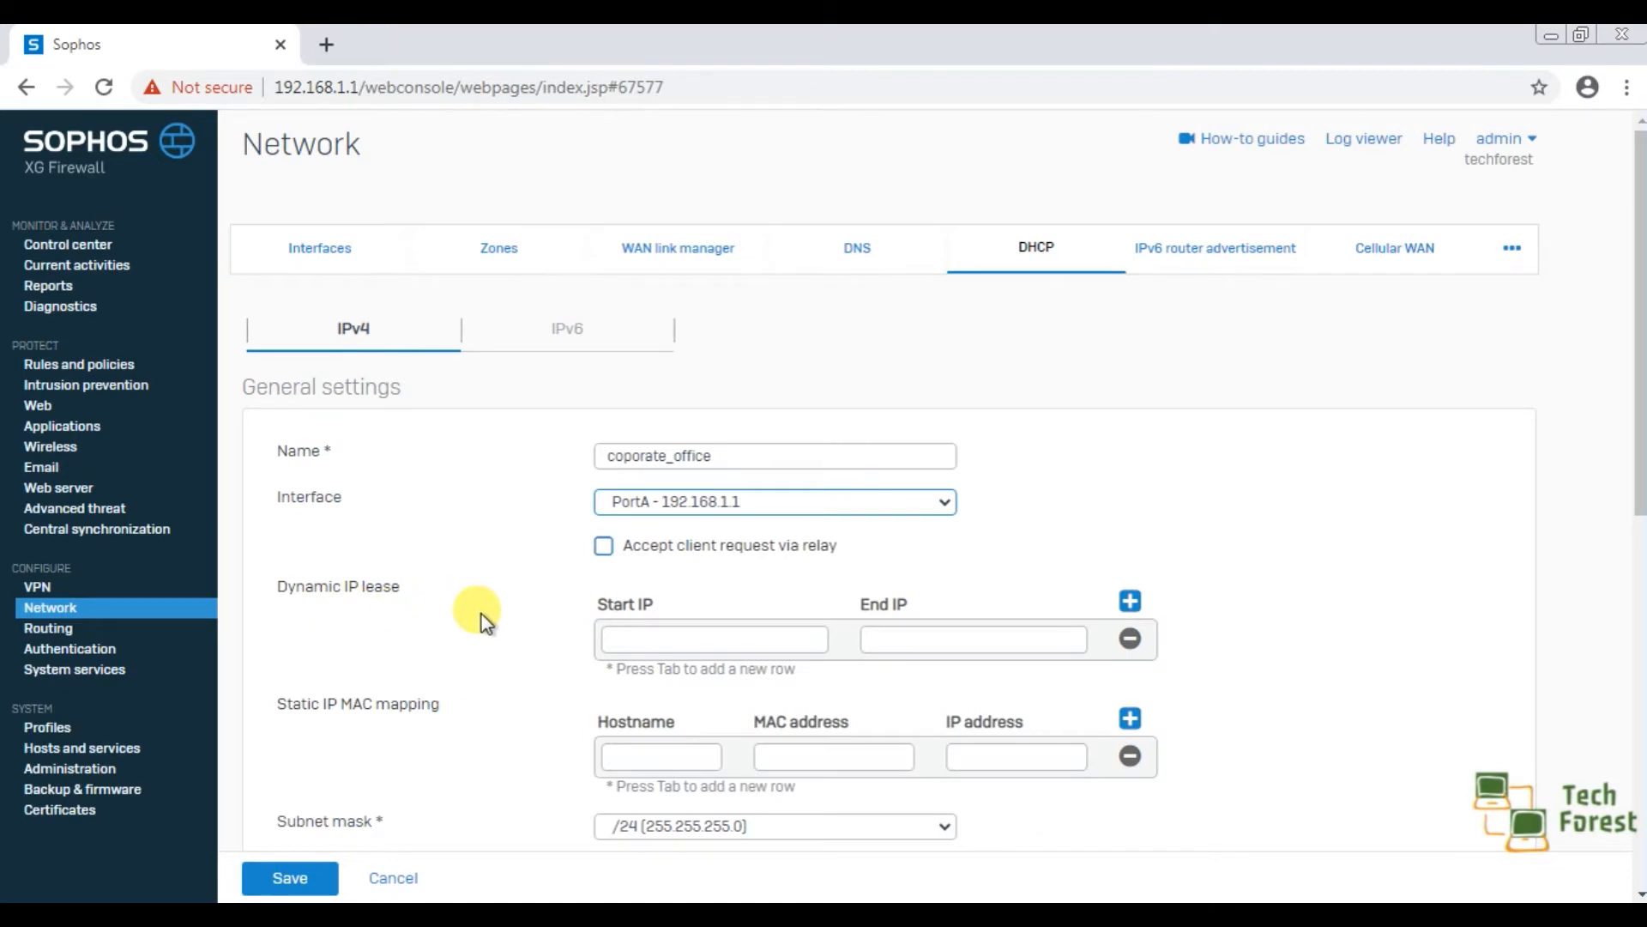
# Set the dynamic IP lease range from 192.168.1.15 to 192.168.1.55.
pyautogui.click(669, 644)
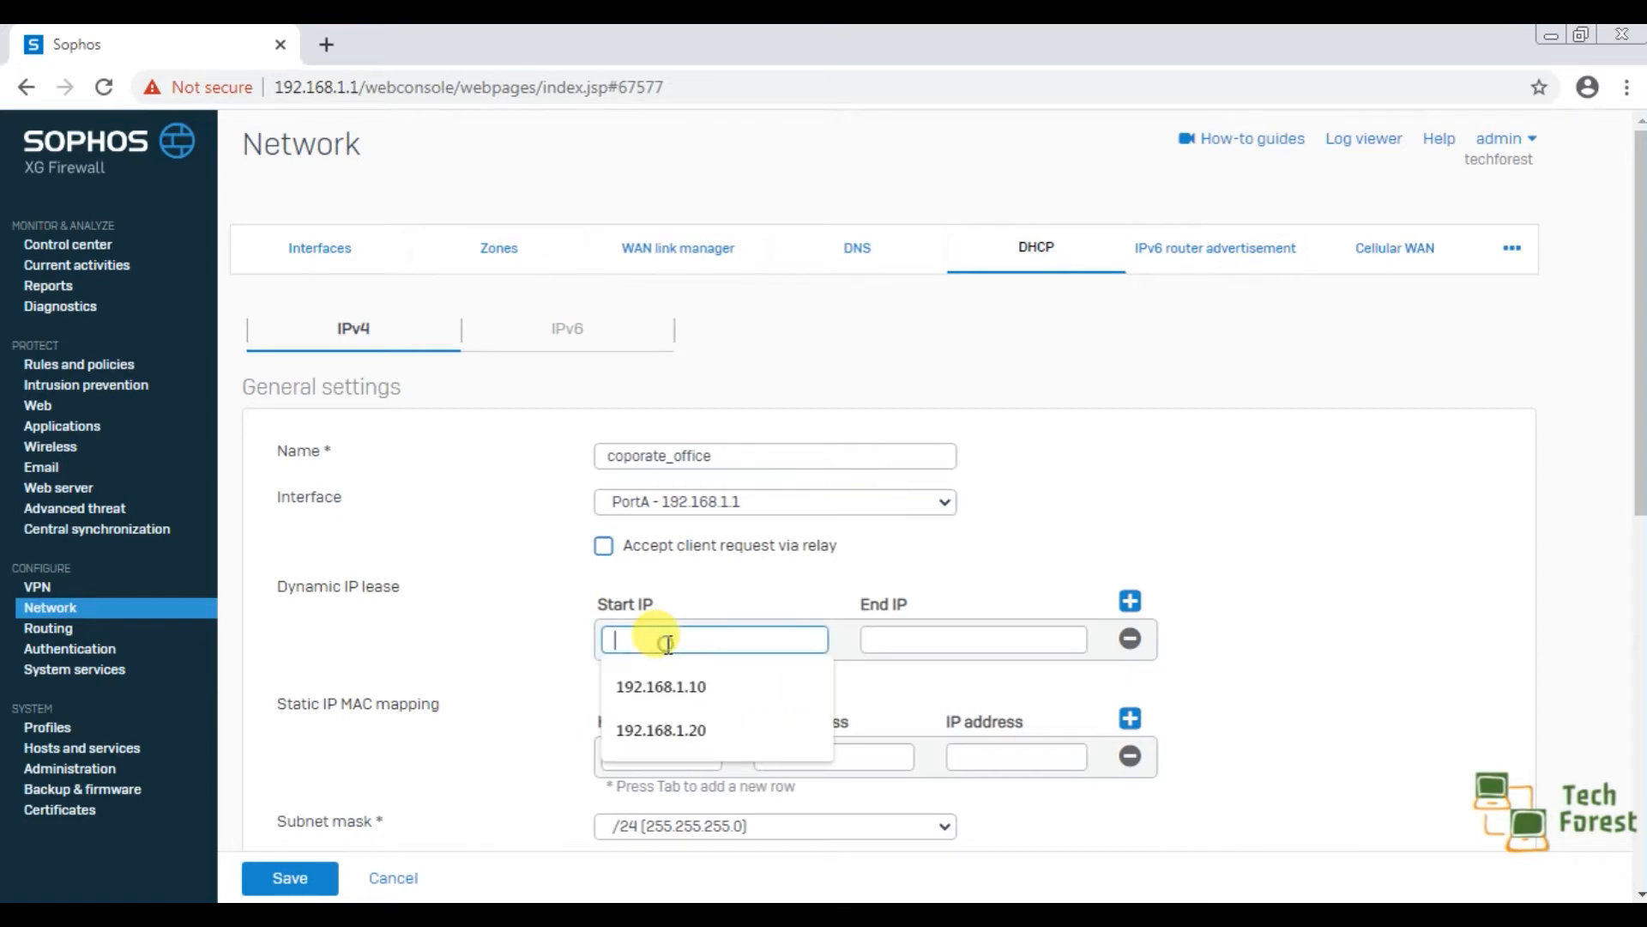
pyautogui.write('192.168.1.15')
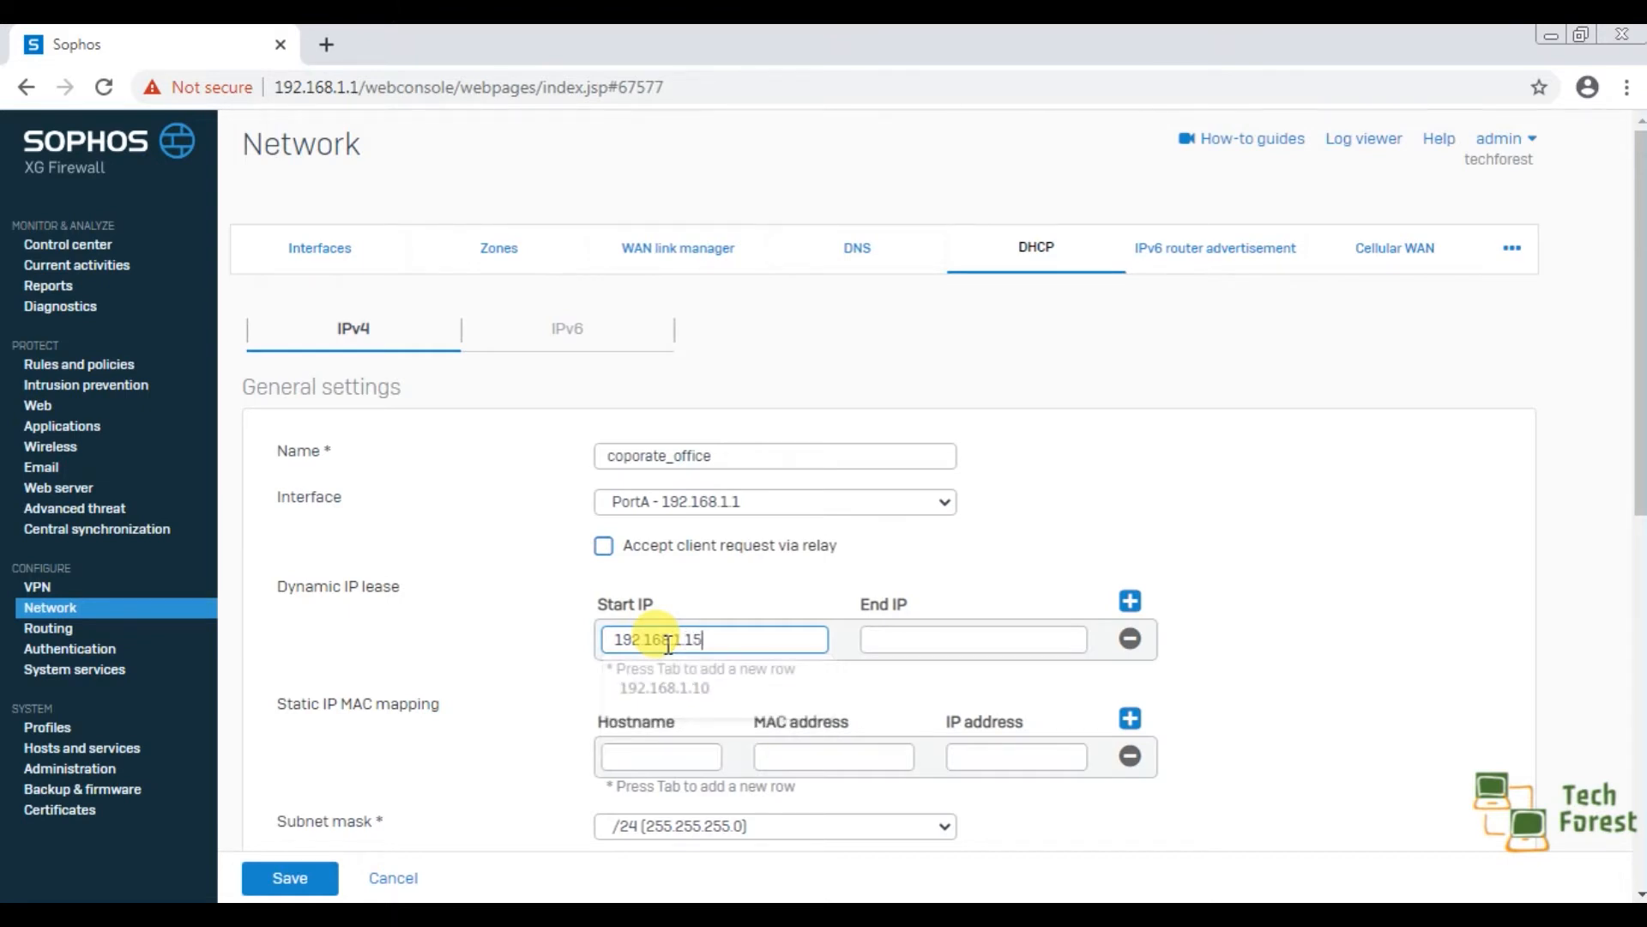
pyautogui.click(918, 640)
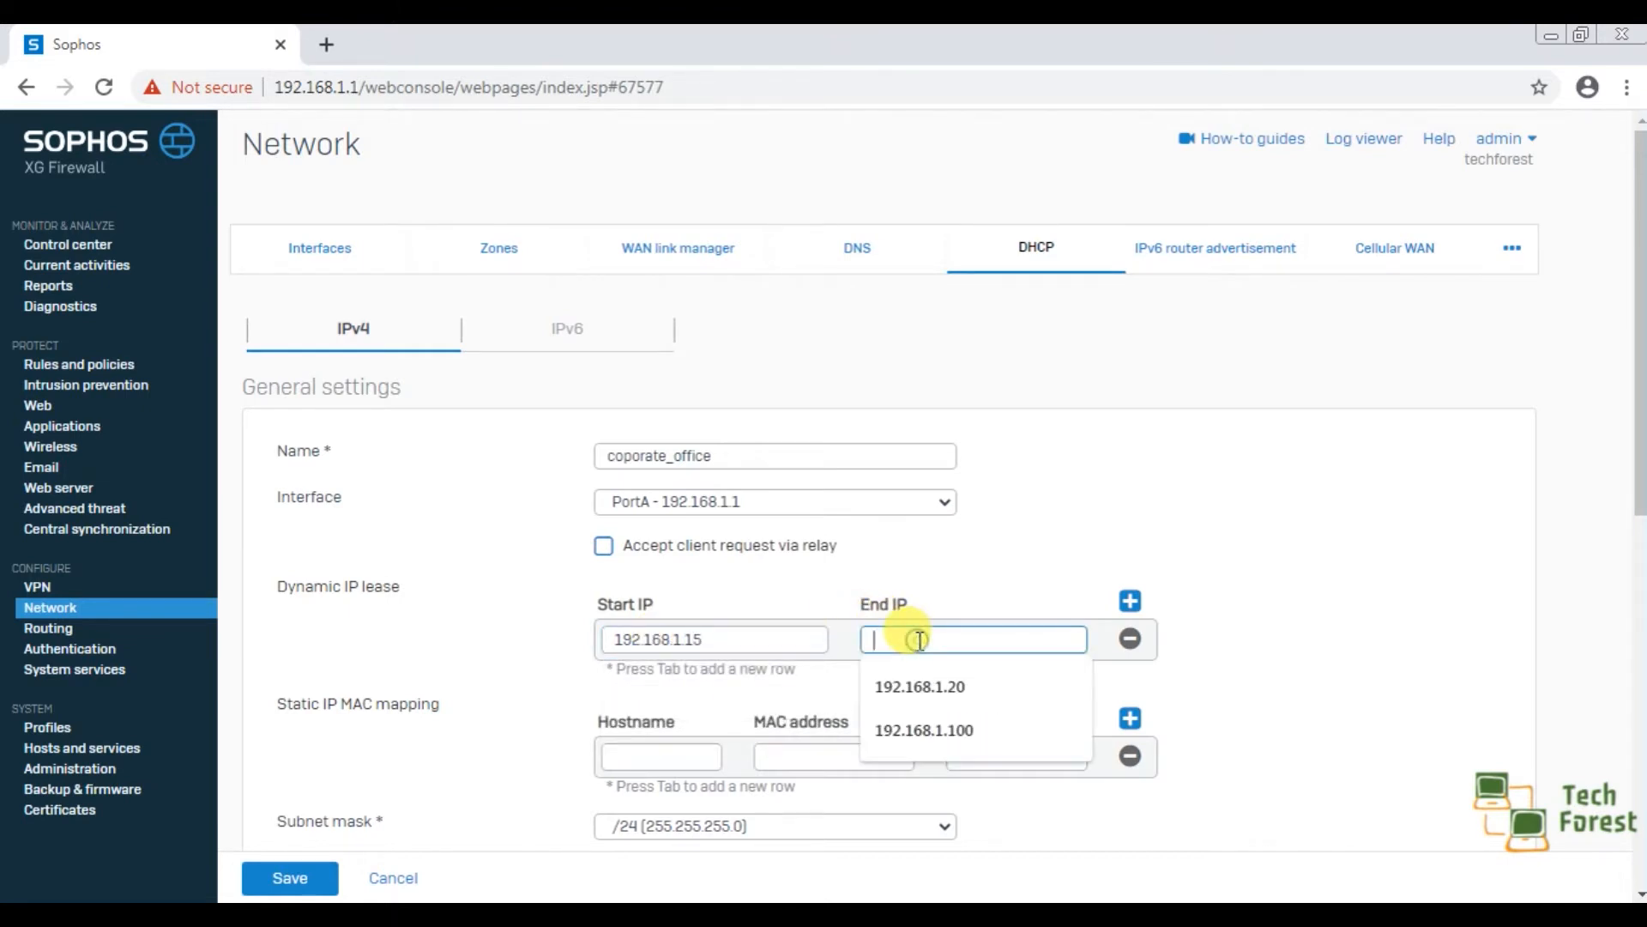
pyautogui.write('192.168.1')
pyautogui.write('.55')
pyautogui.click(1281, 580)
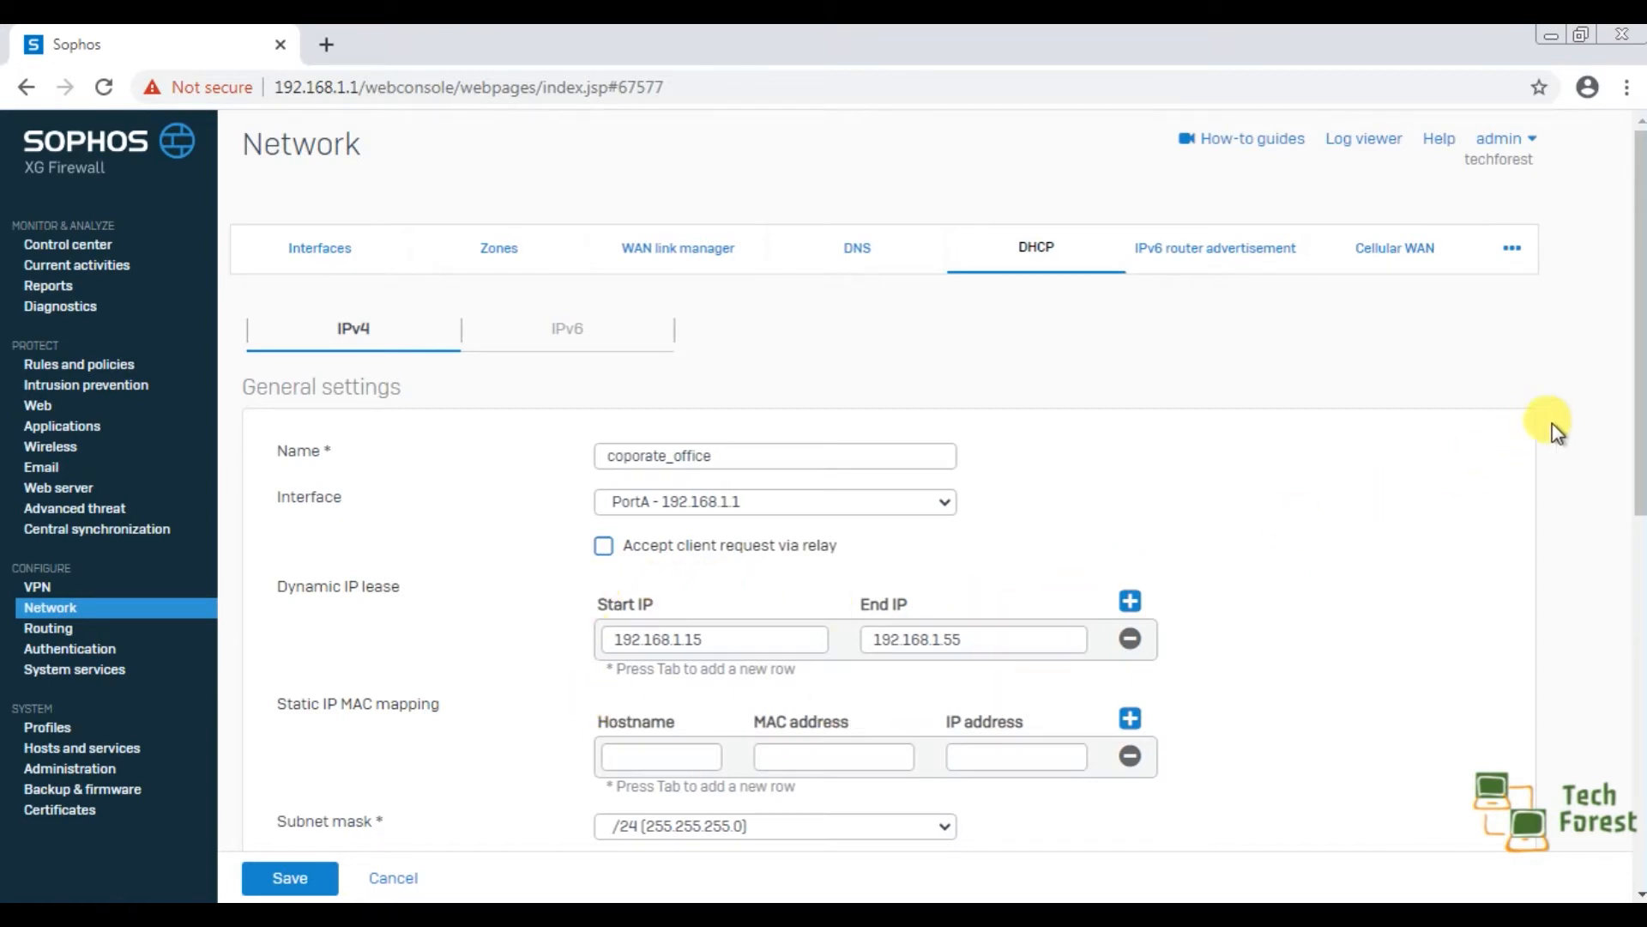
# Review the subnet mask options without changing the selection, and set the domain name to techforest.
pyautogui.moveTo(1637, 364); pyautogui.dragTo(1637, 472)
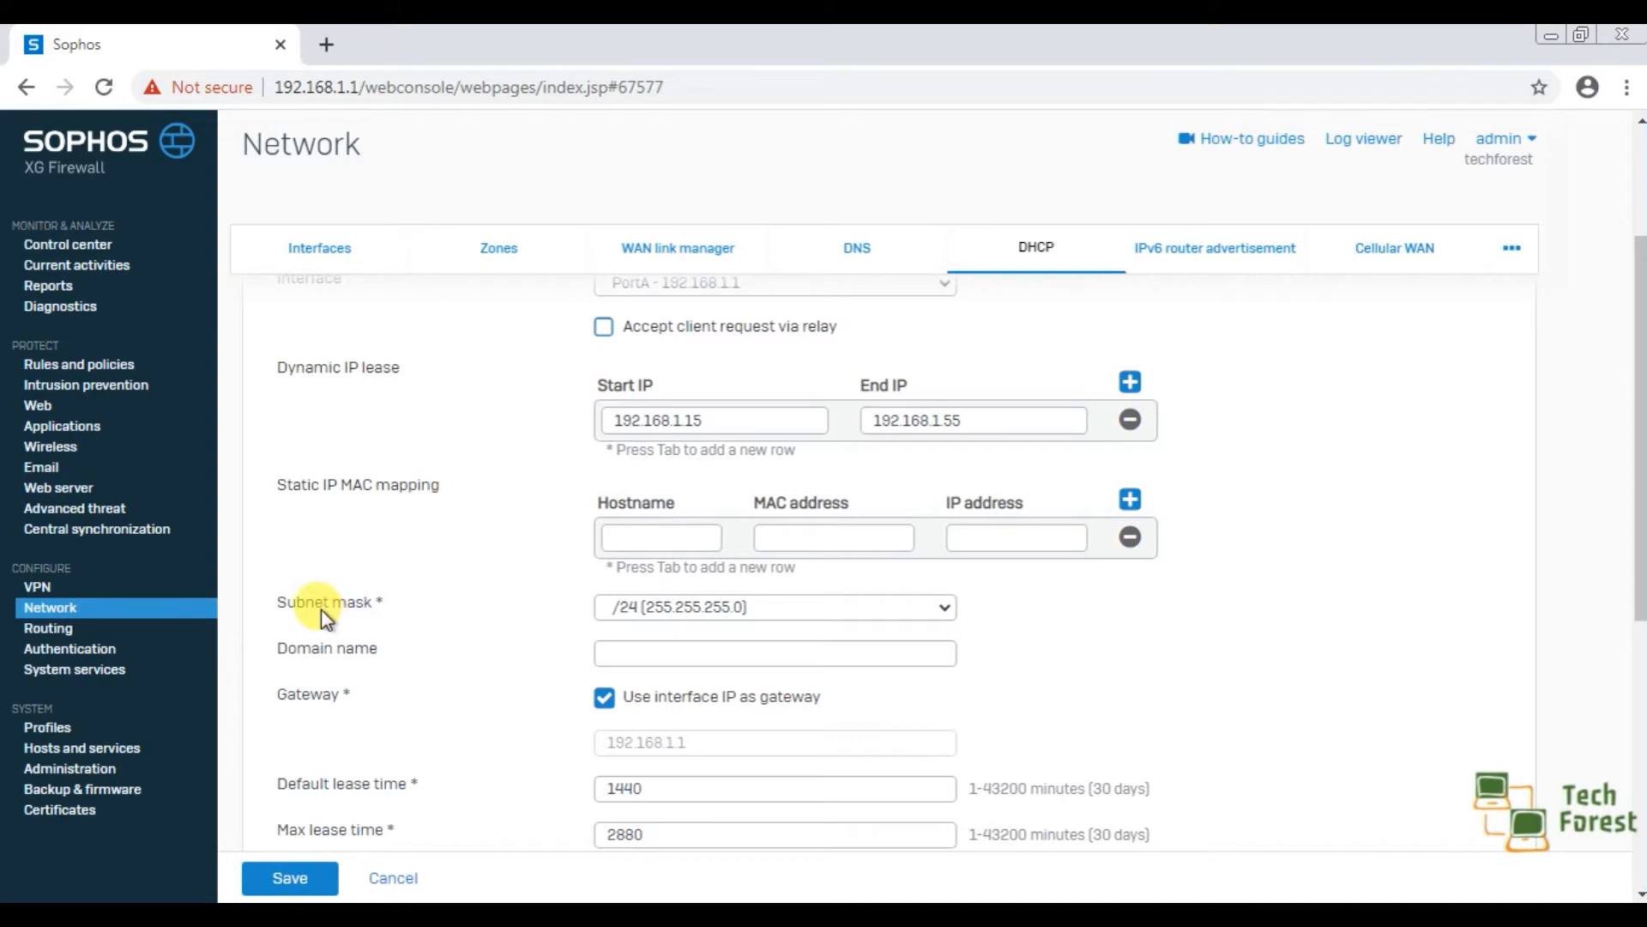
pyautogui.click(656, 610)
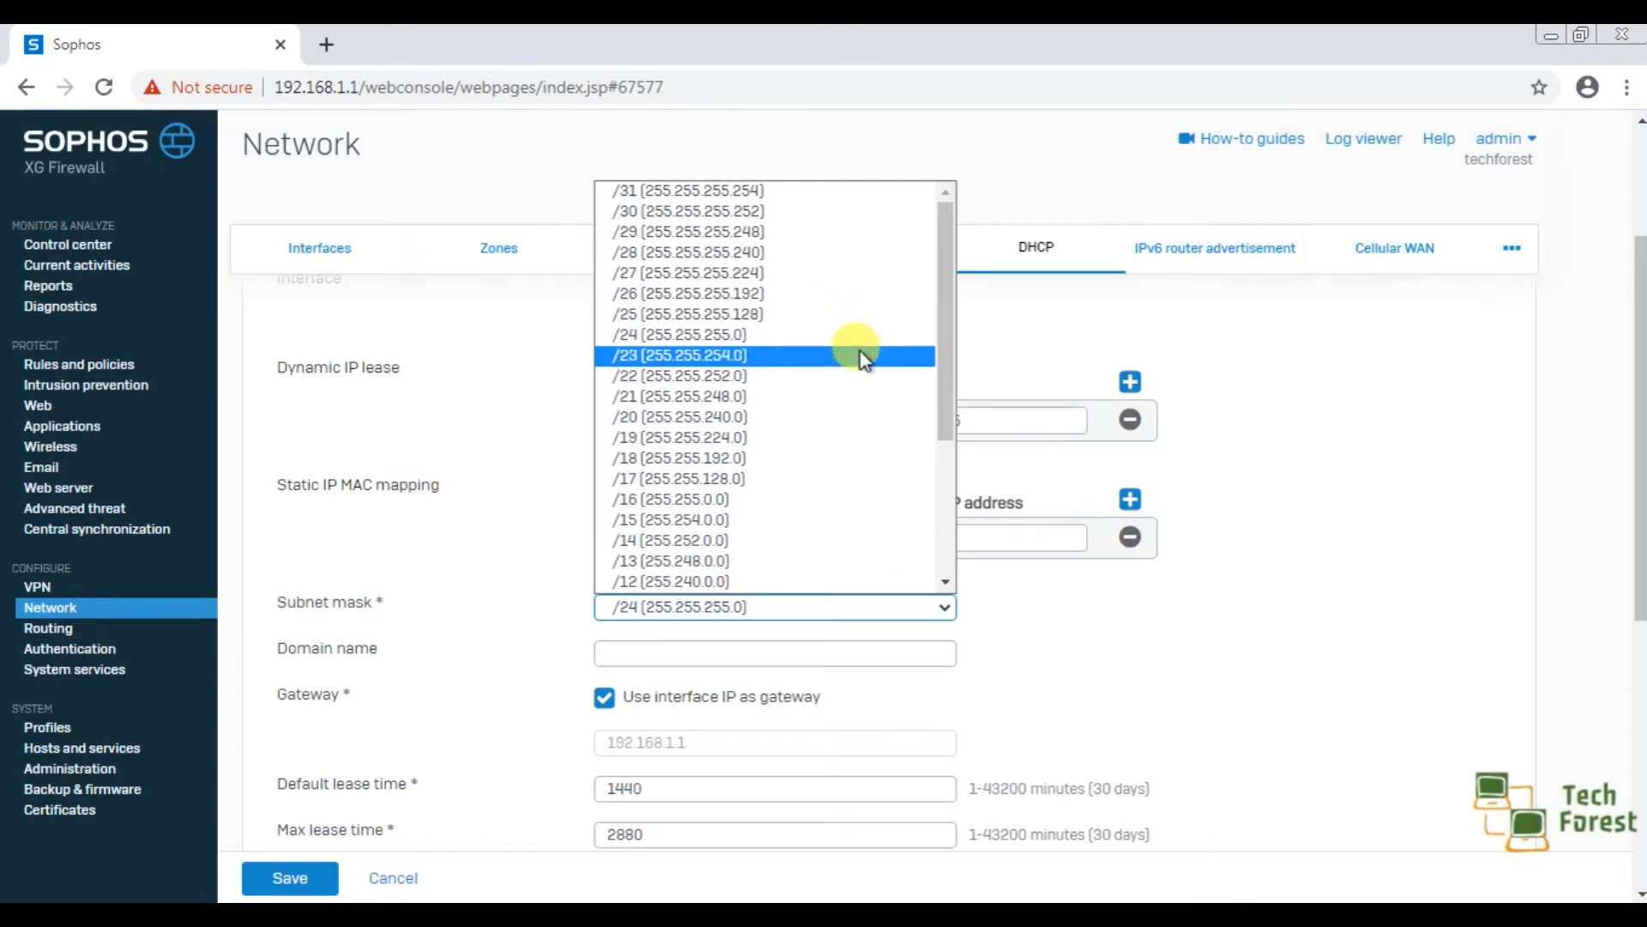
pyautogui.click(1021, 615)
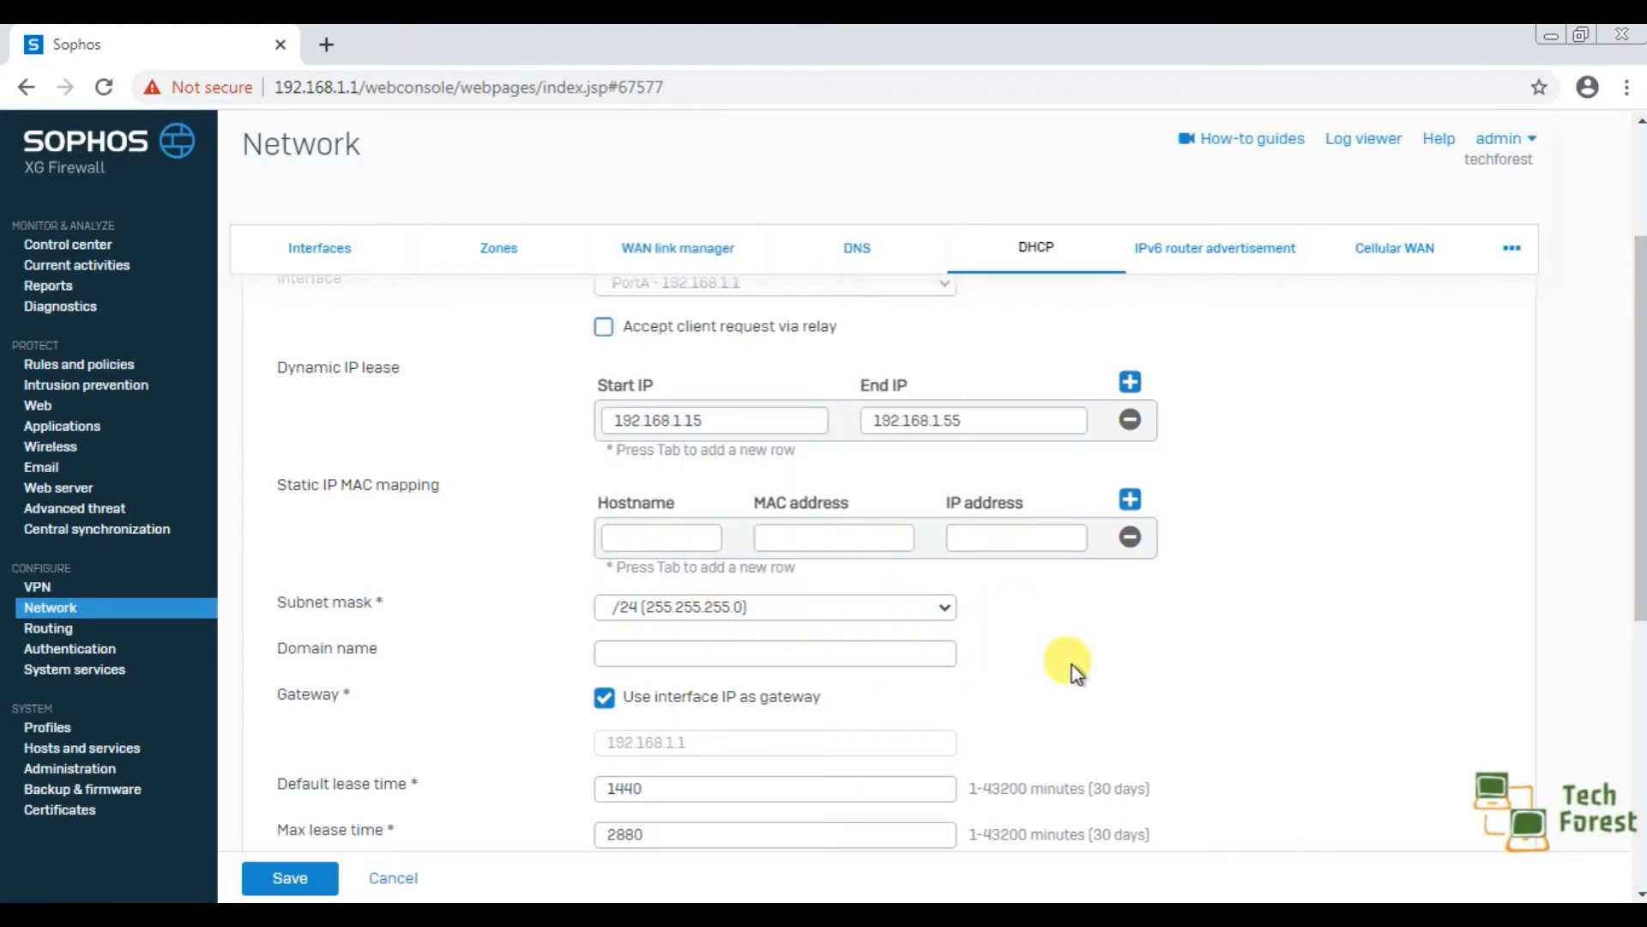
pyautogui.click(729, 654)
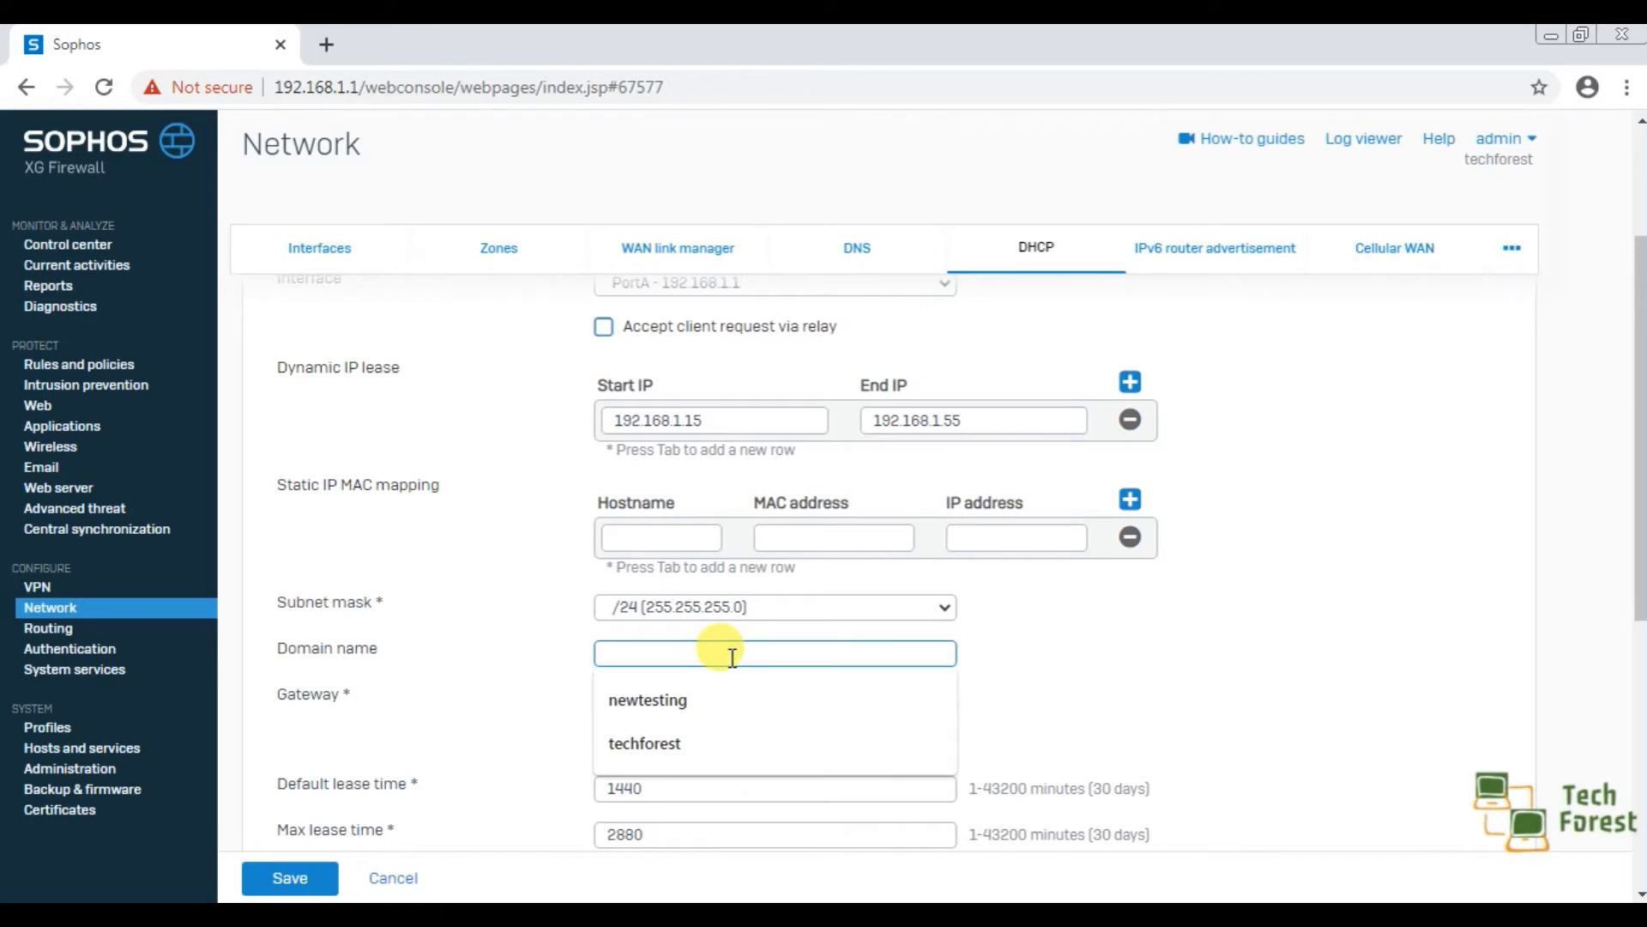
pyautogui.click(647, 743)
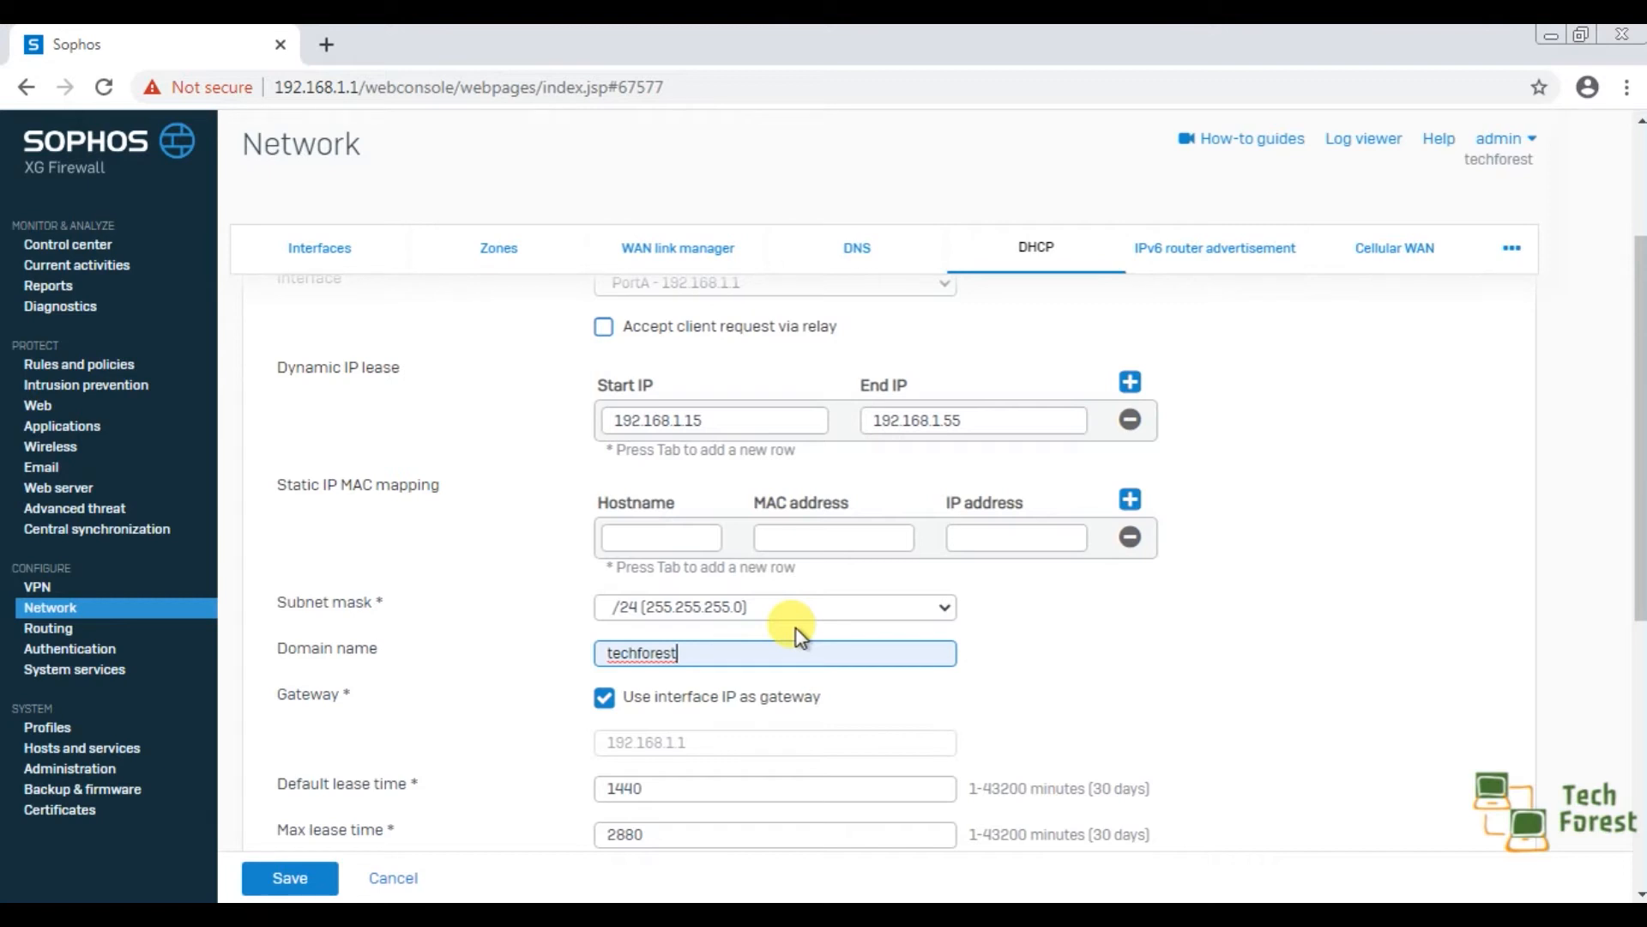
# Try switching off the use of the interface IP as gateway, and restore the option.
pyautogui.scroll(3, 796, 630)
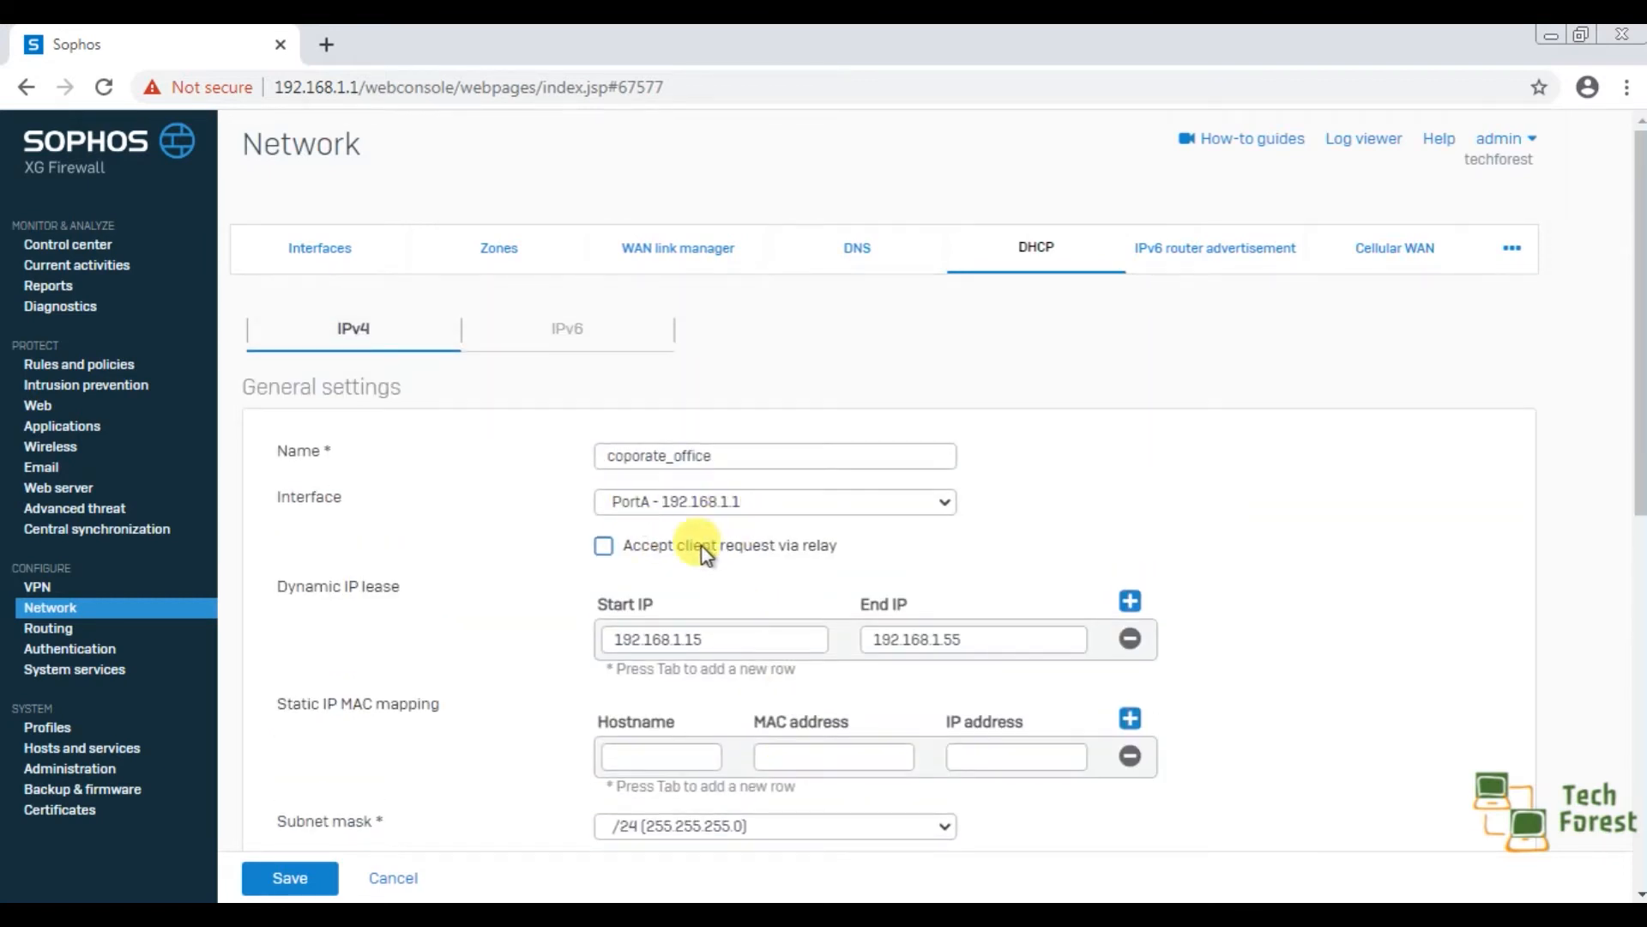
pyautogui.scroll(-5, 884, 577)
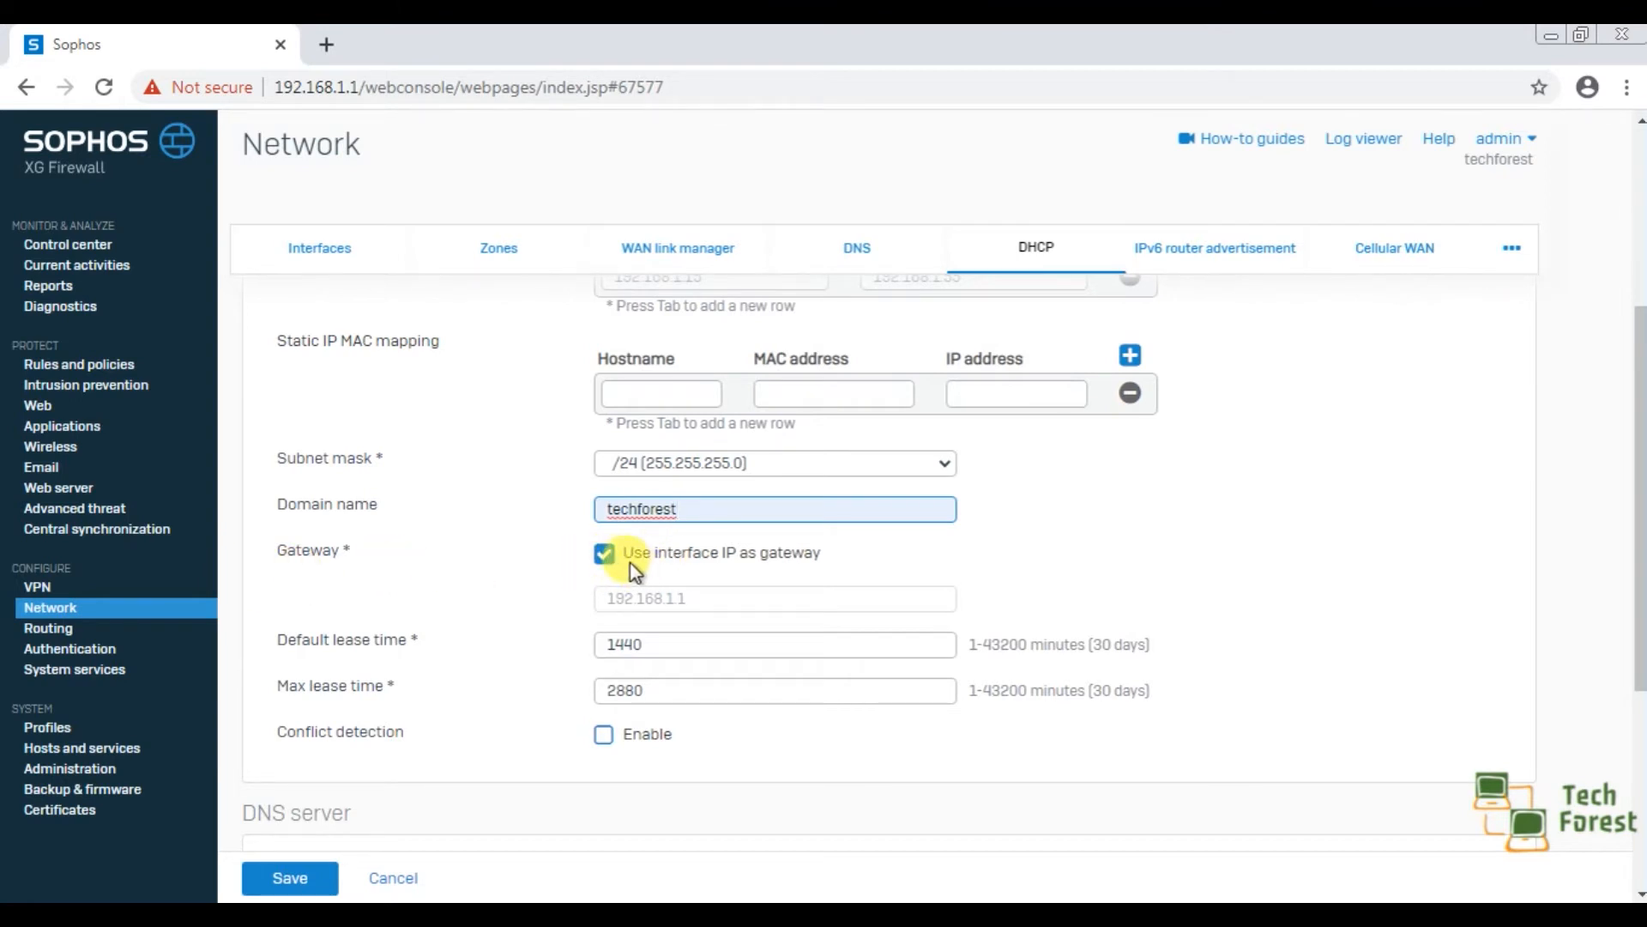
pyautogui.click(604, 553)
pyautogui.click(603, 554)
pyautogui.click(604, 562)
pyautogui.click(604, 557)
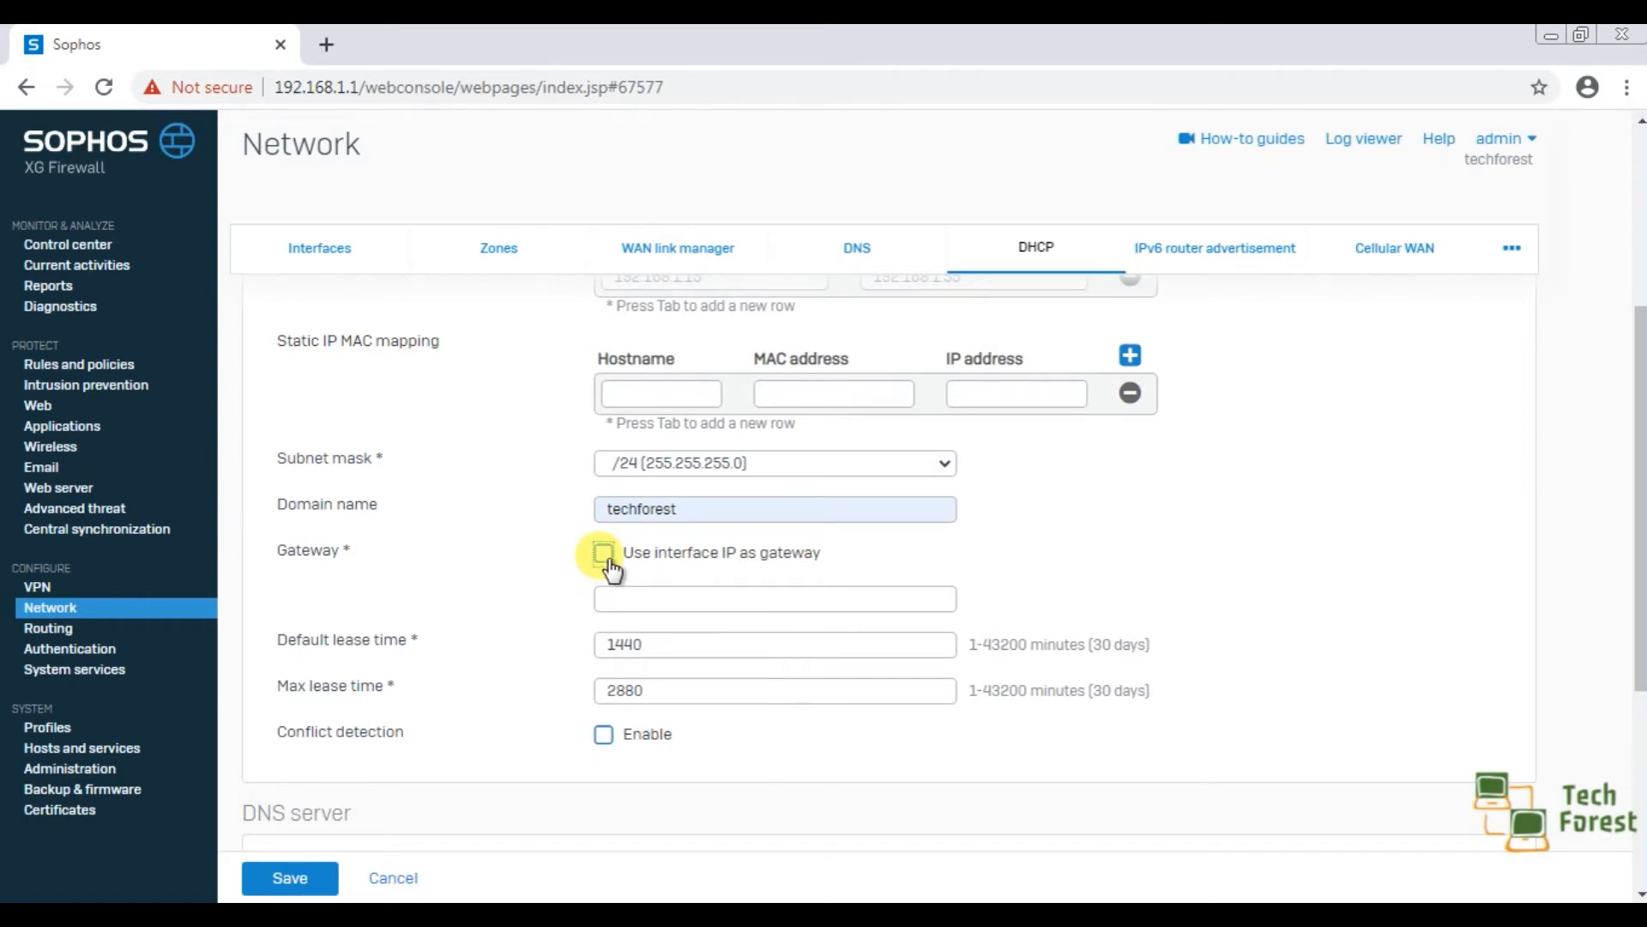
pyautogui.click(606, 556)
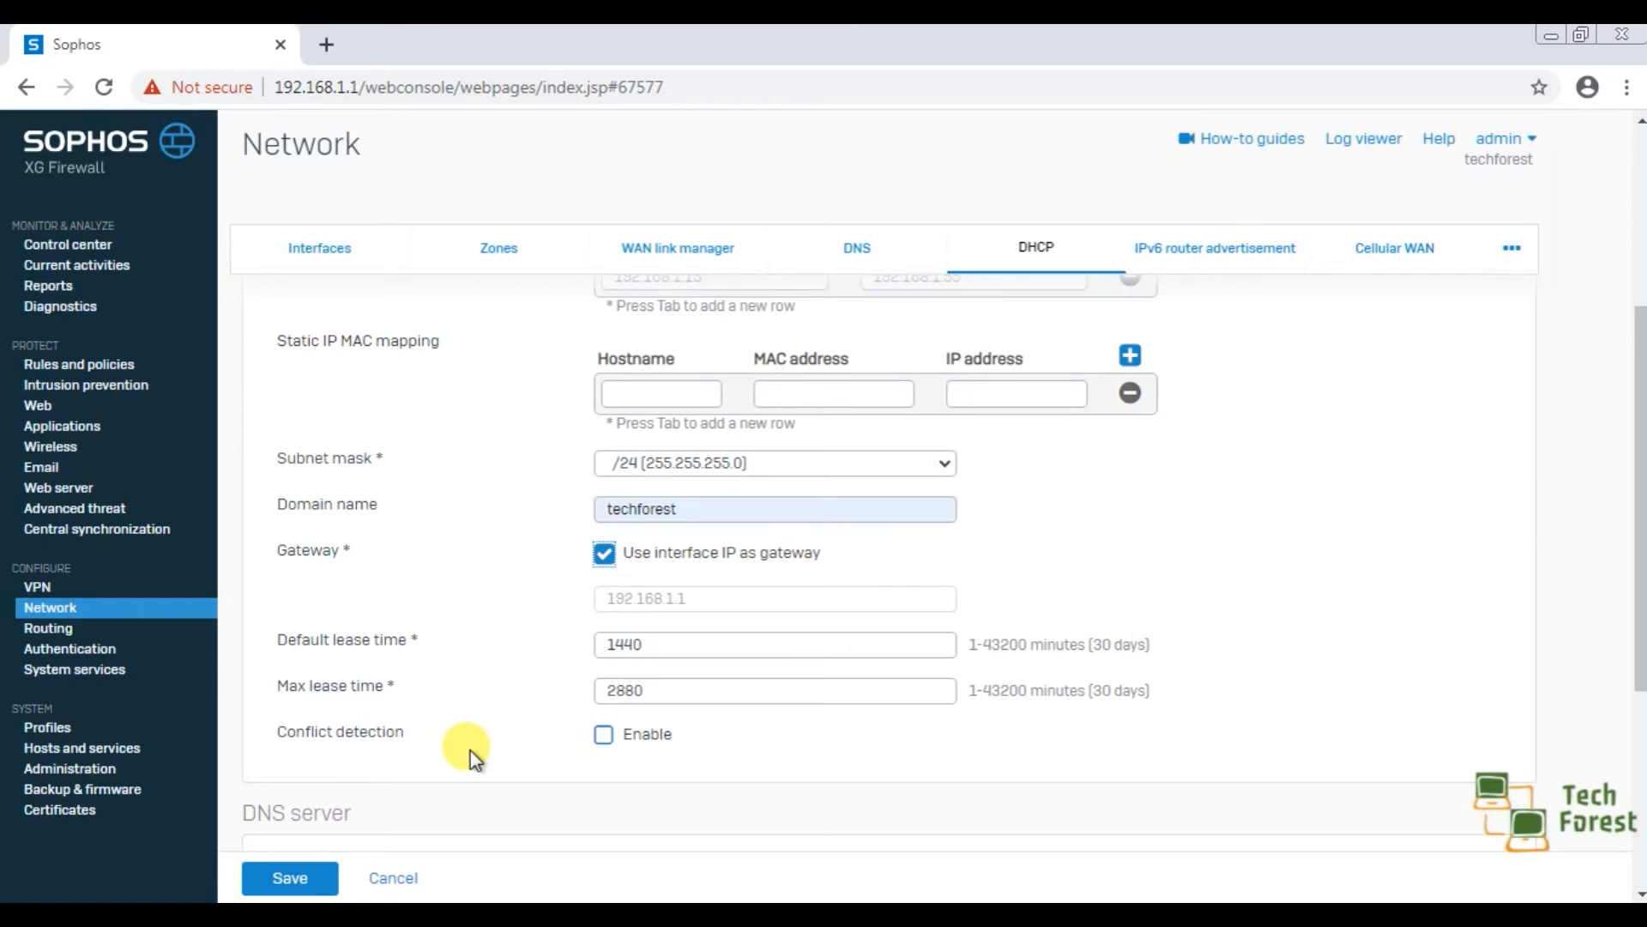
# Enable conflict detection for the DHCP server.
pyautogui.click(605, 734)
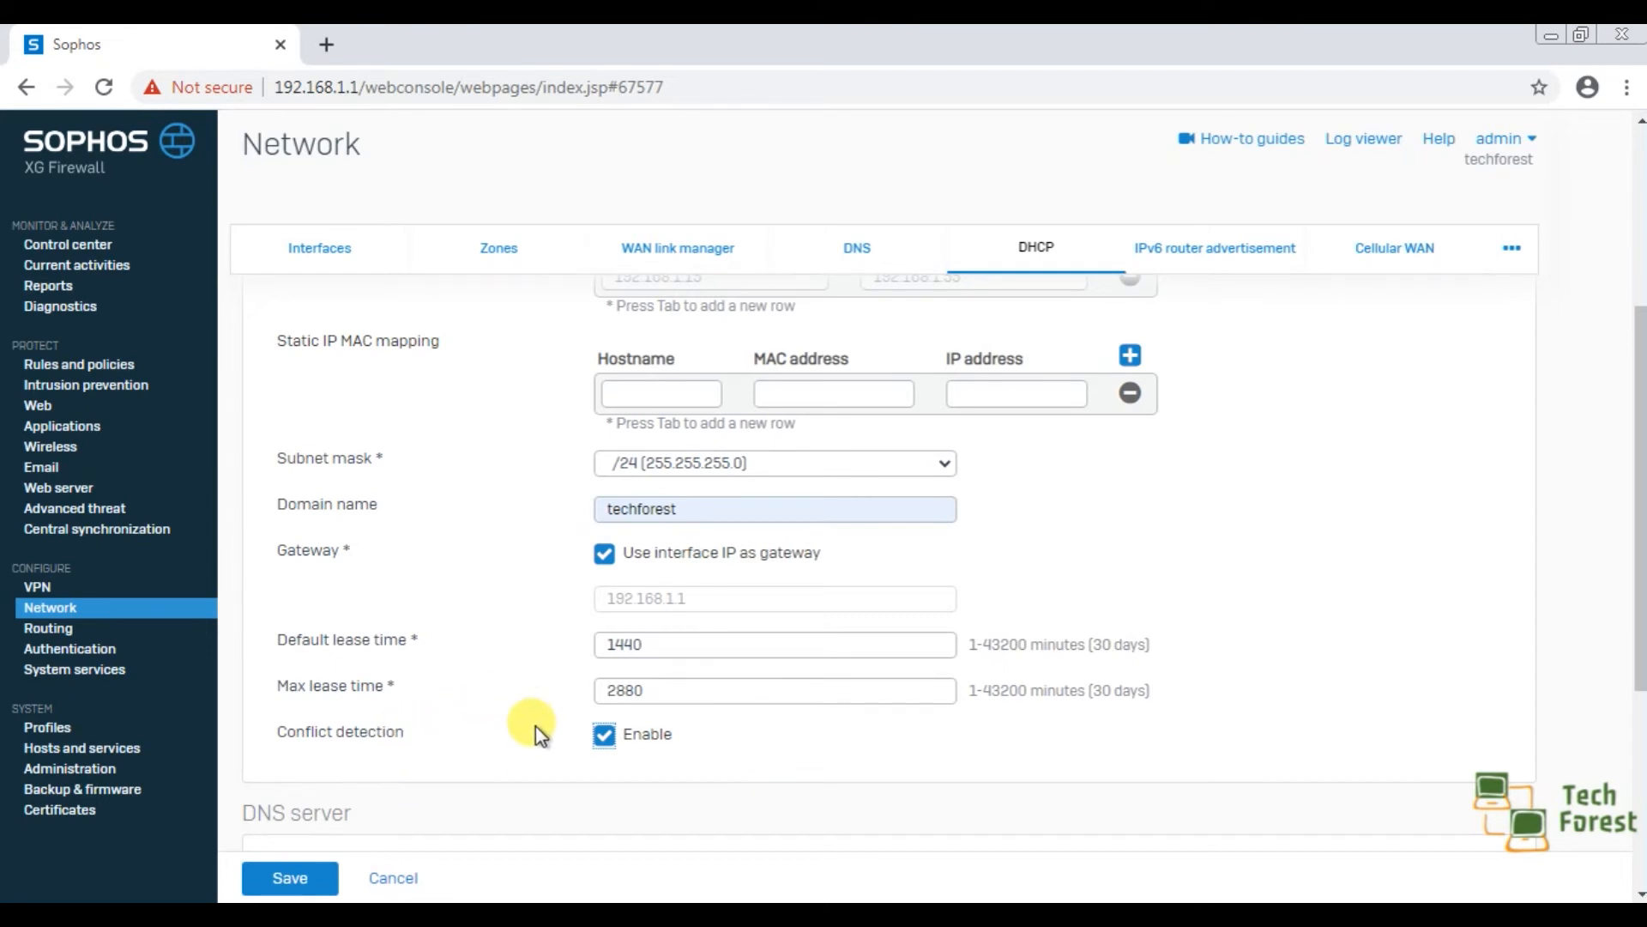
# Examine the firewall's own IPv4 DNS configuration in a duplicate browser tab, and return to the DHCP server form.
pyautogui.scroll(-3, 535, 725)
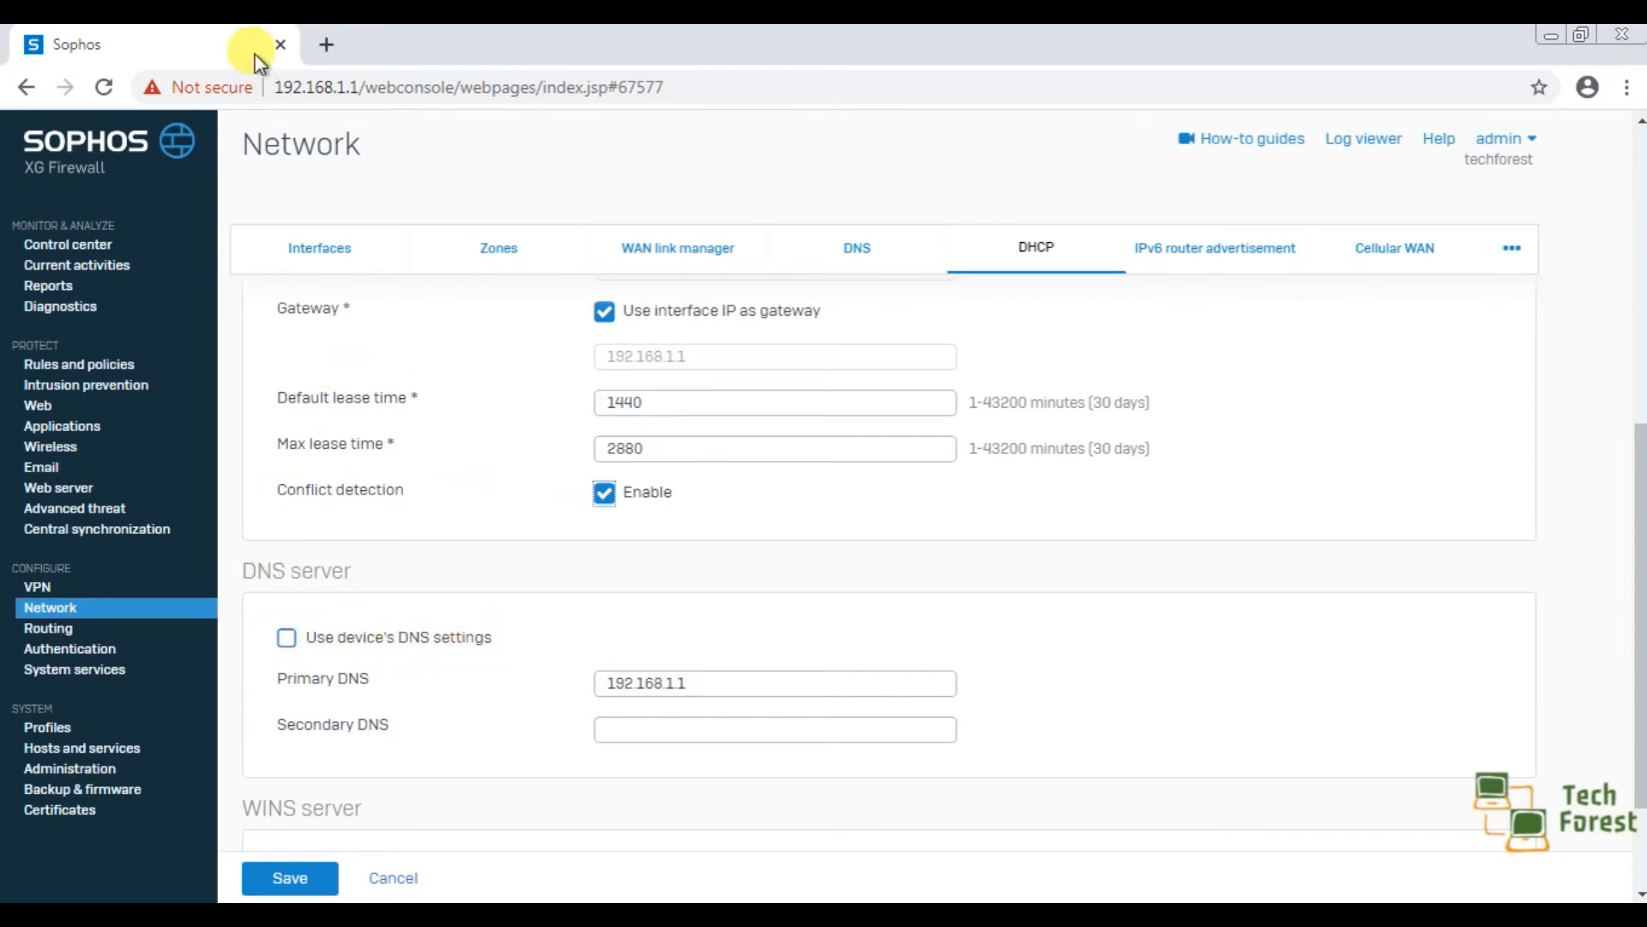
pyautogui.rightClick(218, 49)
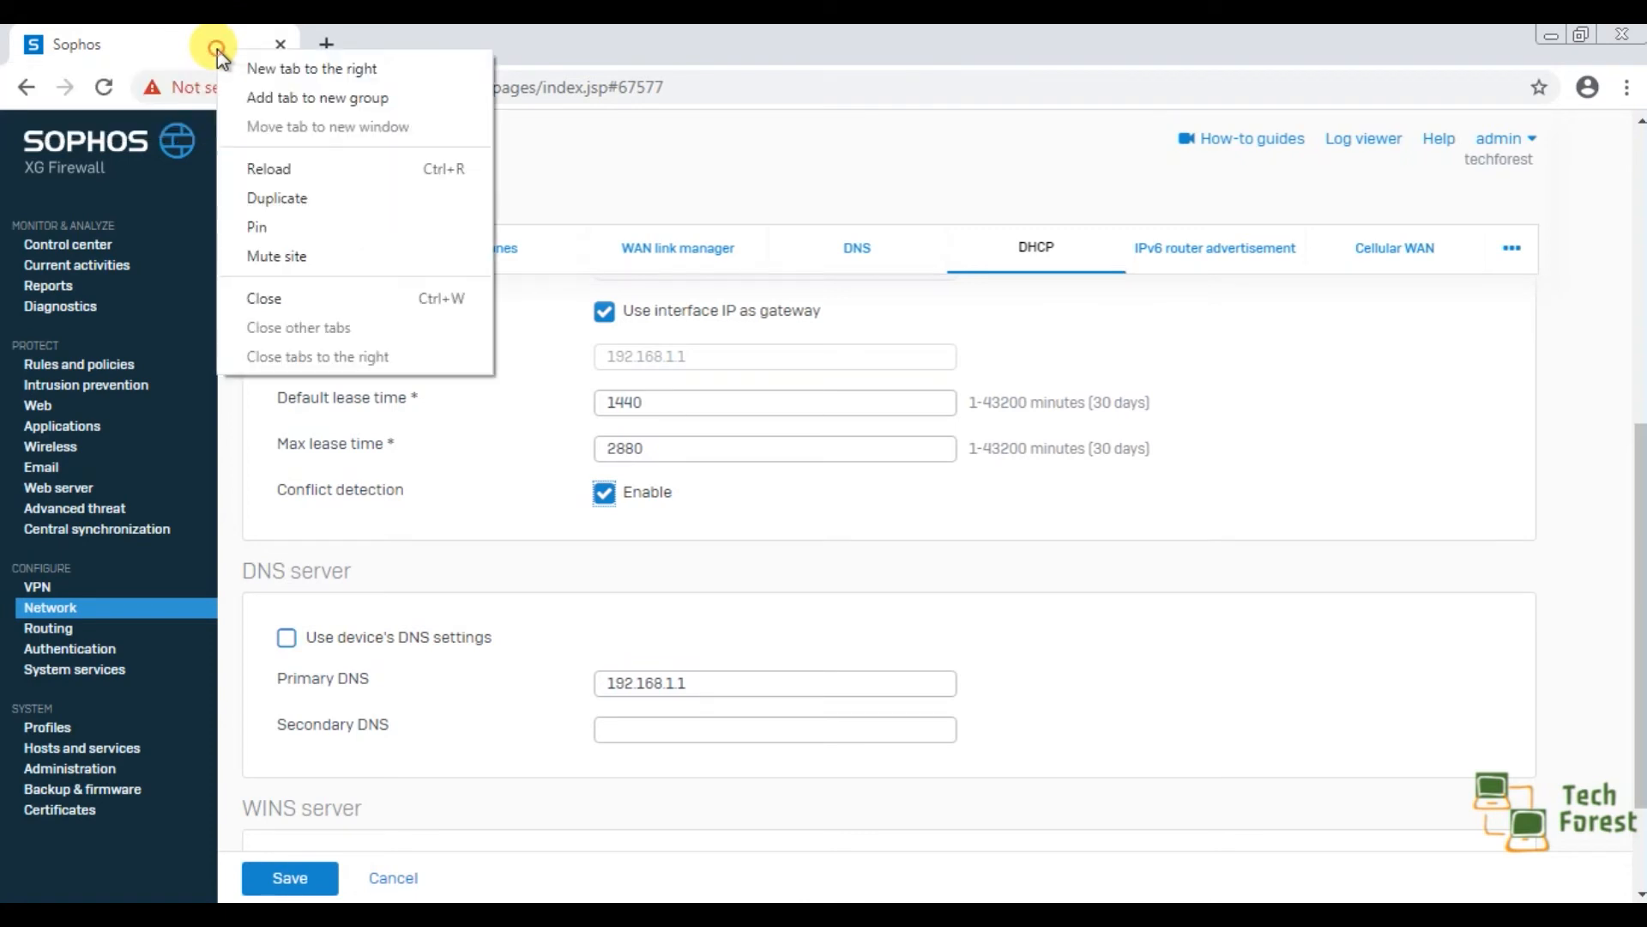
pyautogui.click(276, 197)
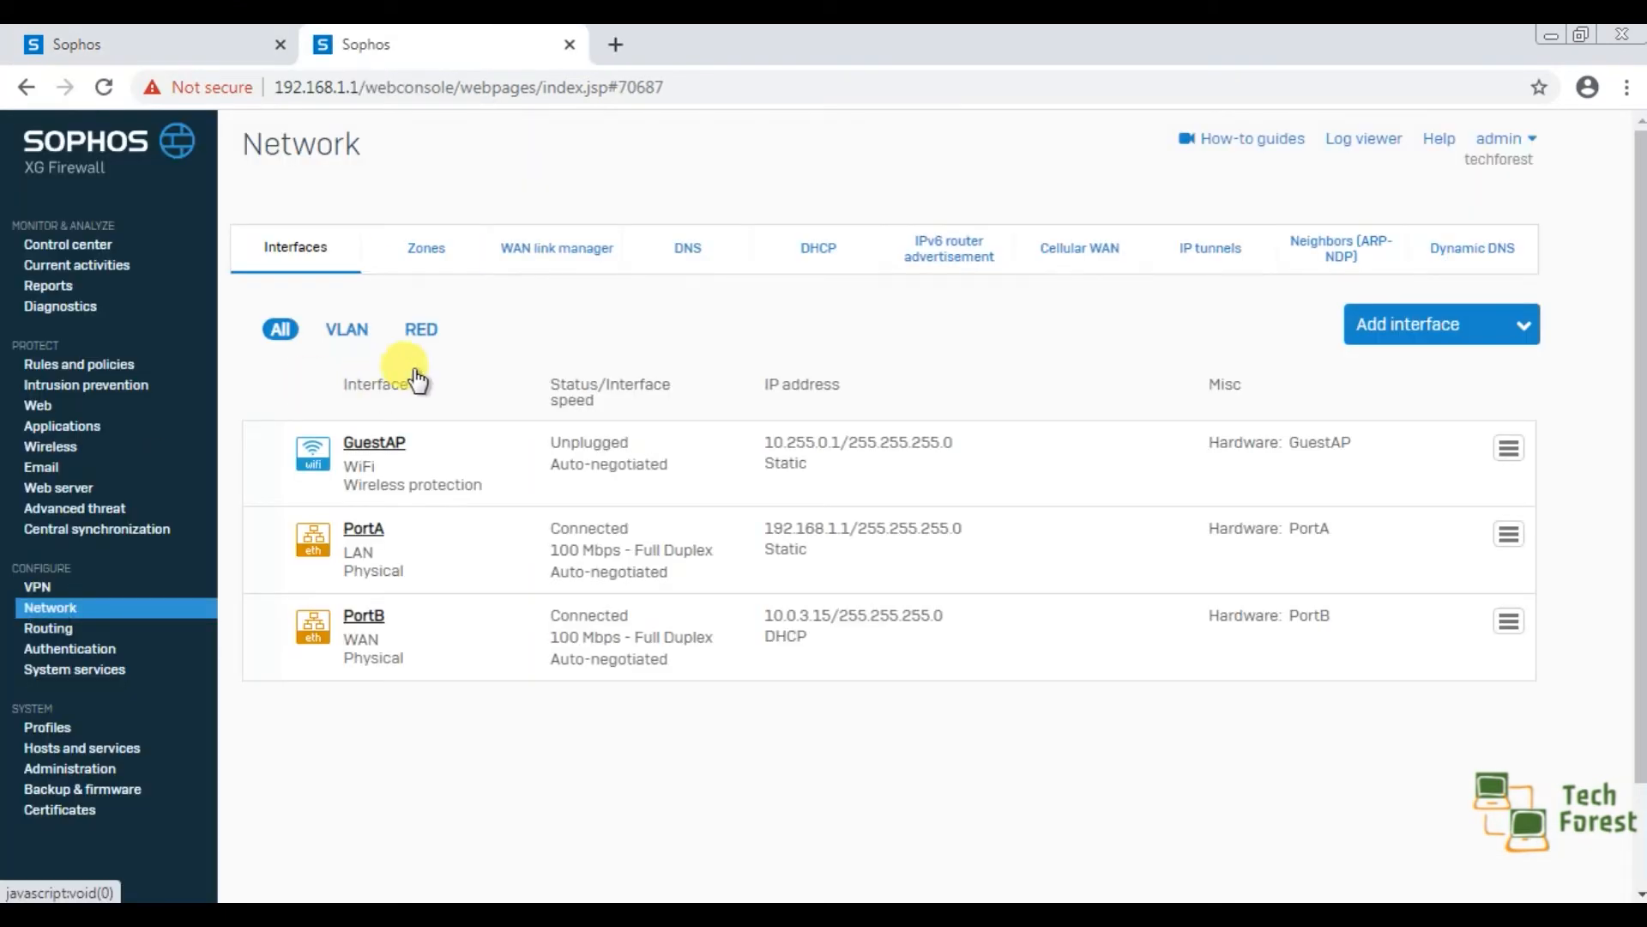
pyautogui.click(719, 239)
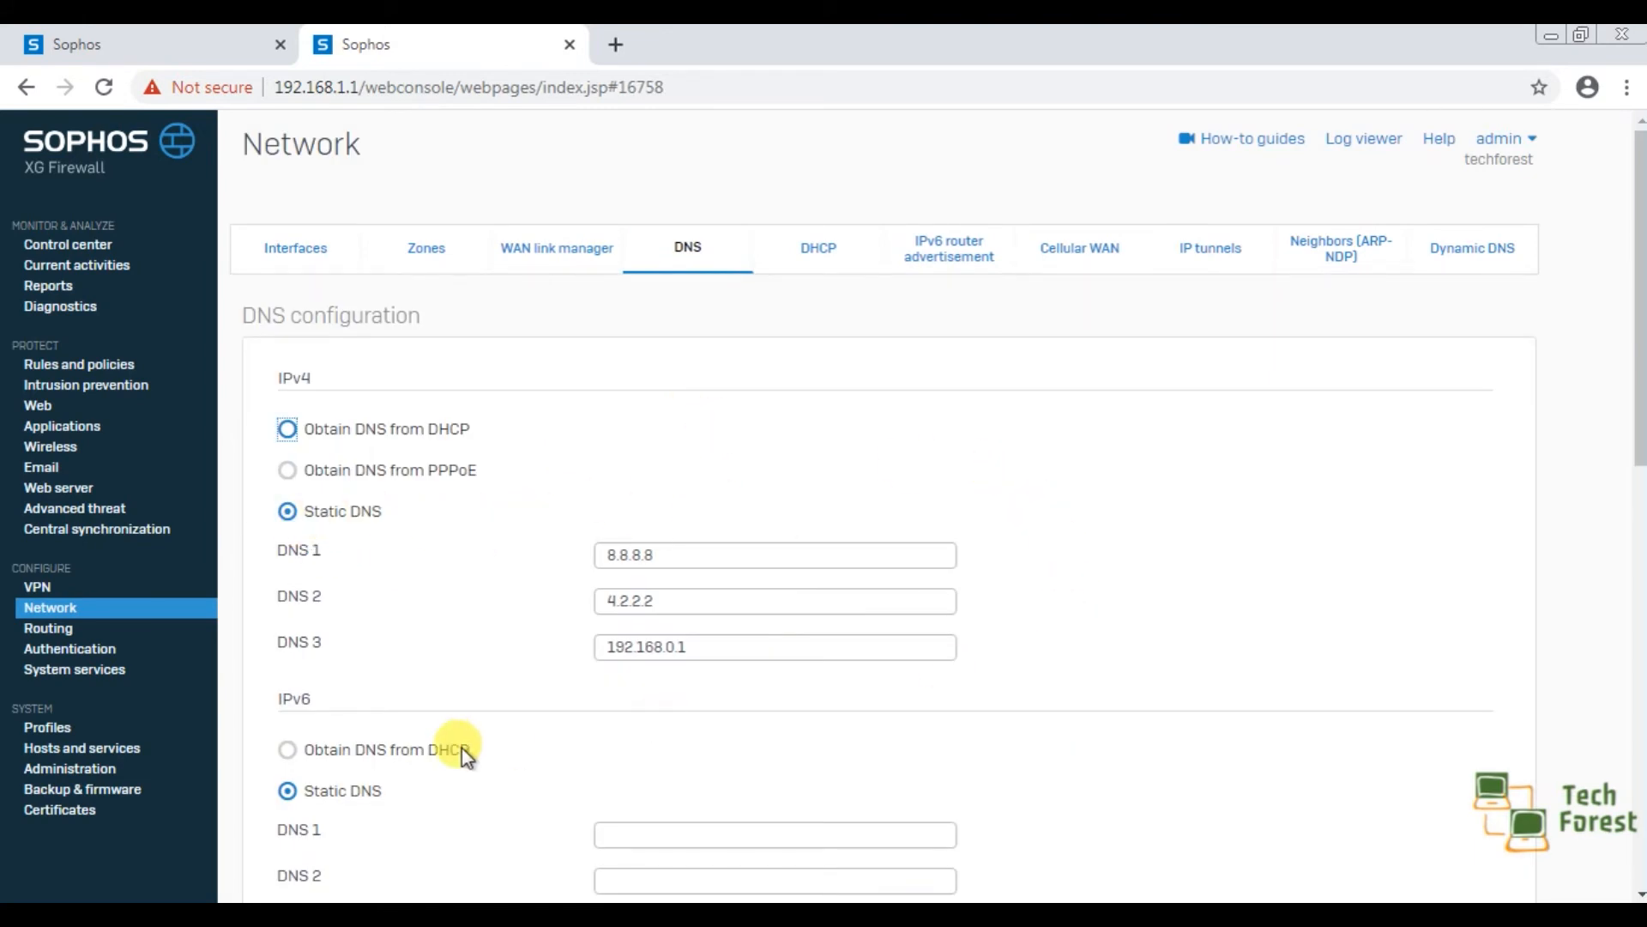
pyautogui.click(151, 48)
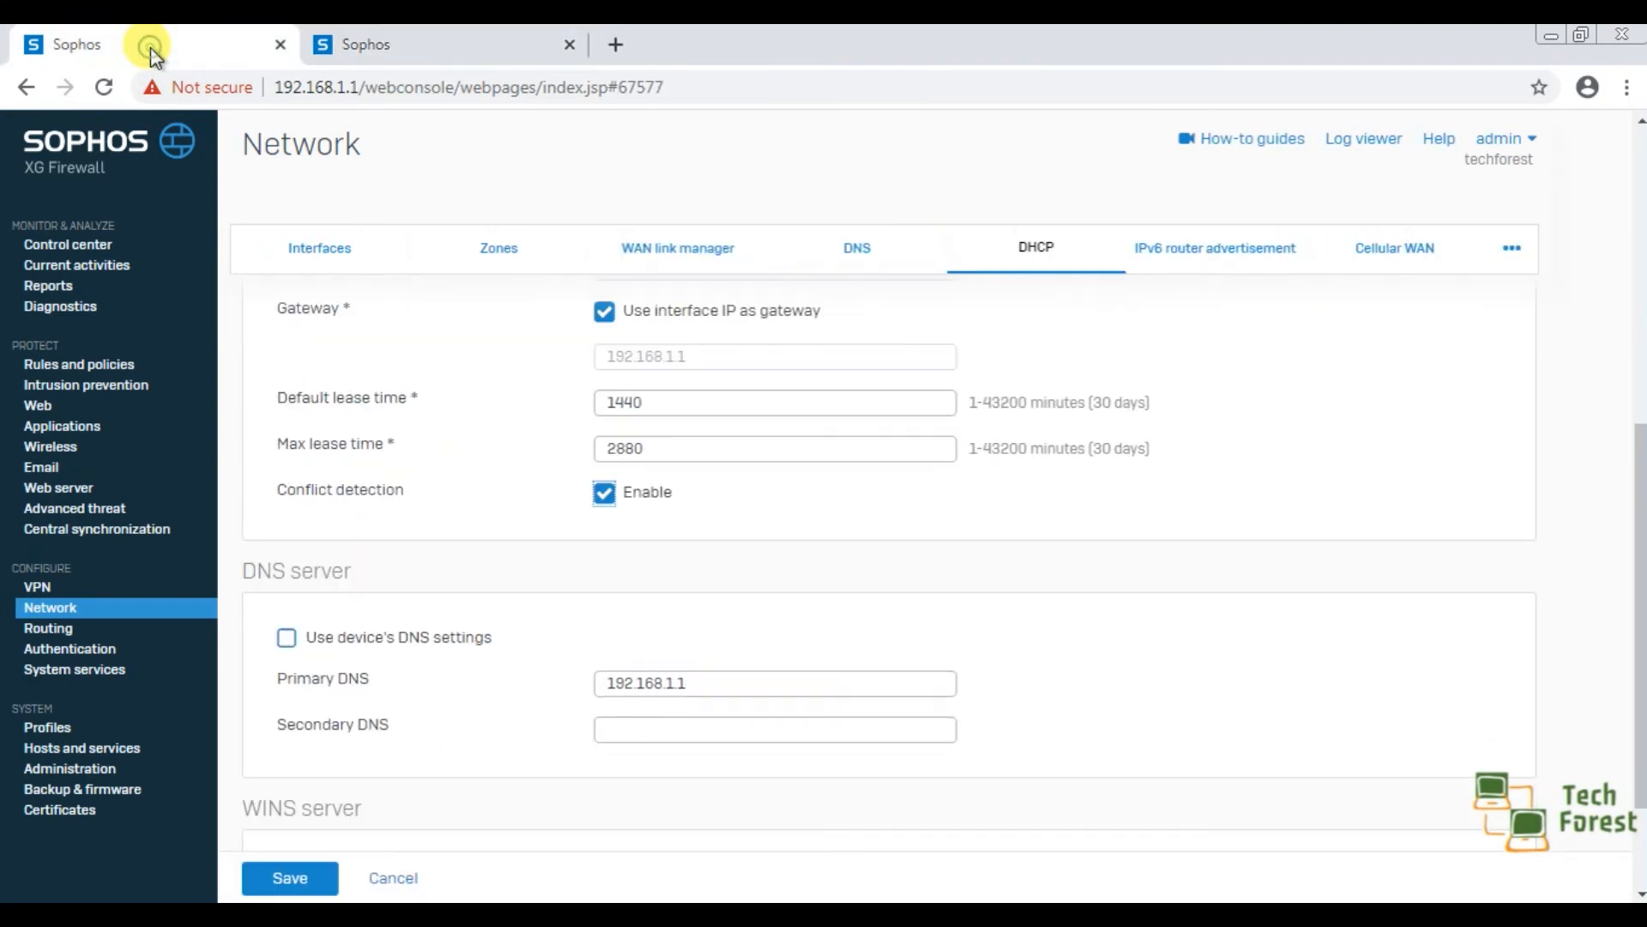
# Try the option to use the device's DNS settings for the DHCP server, and switch it back off.
pyautogui.click(288, 644)
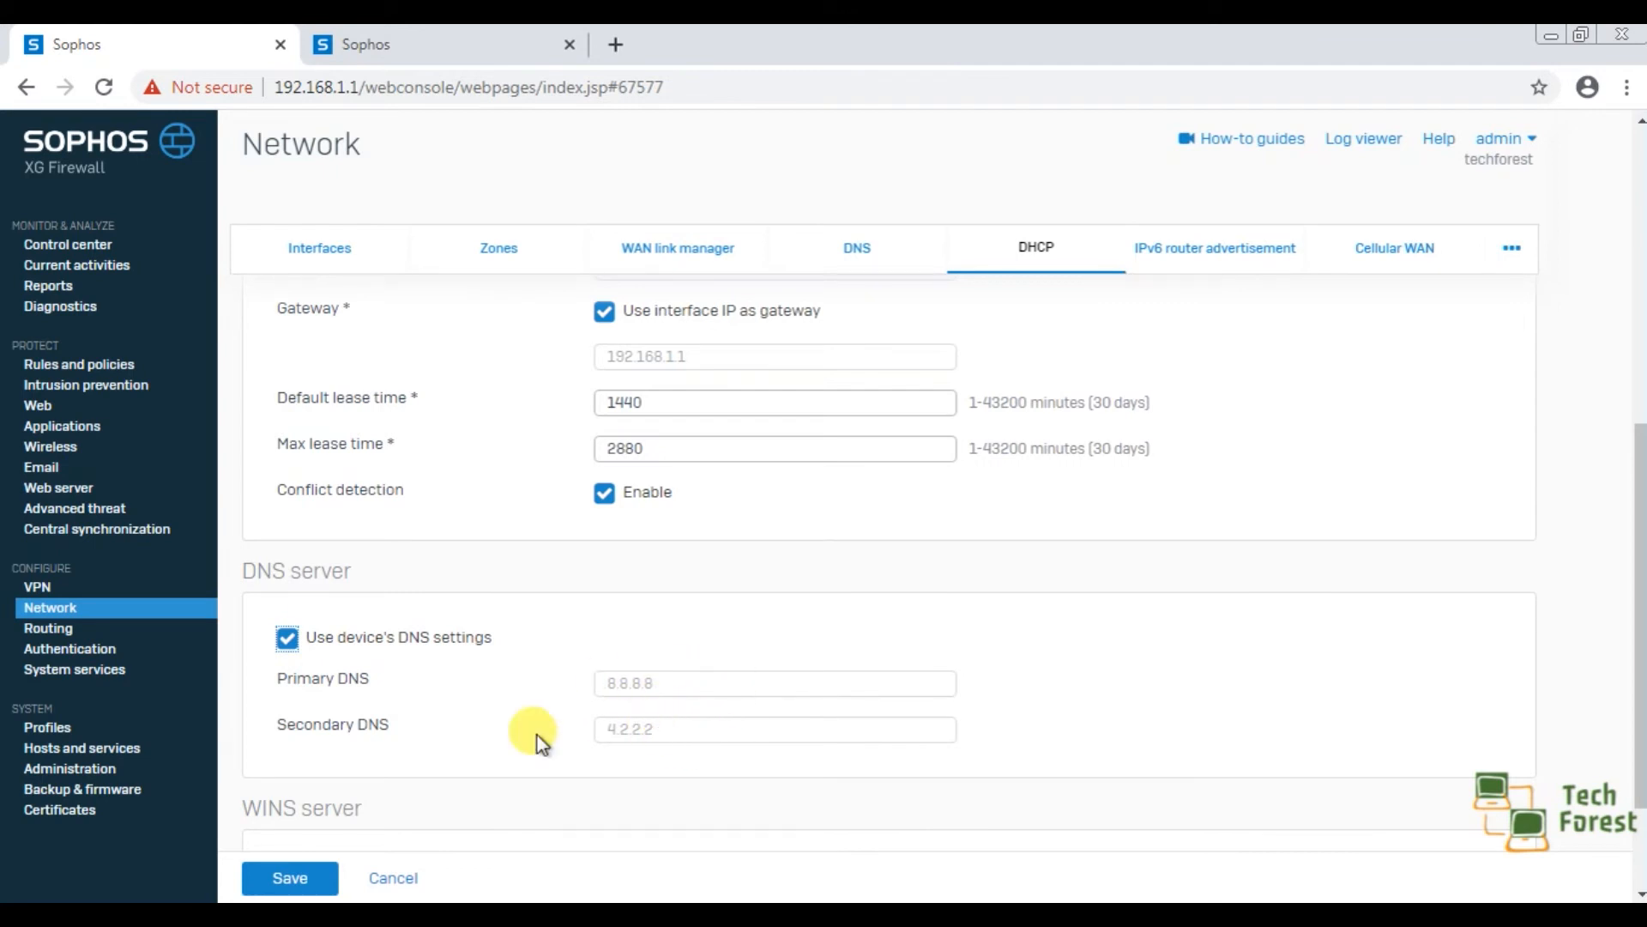
pyautogui.click(287, 638)
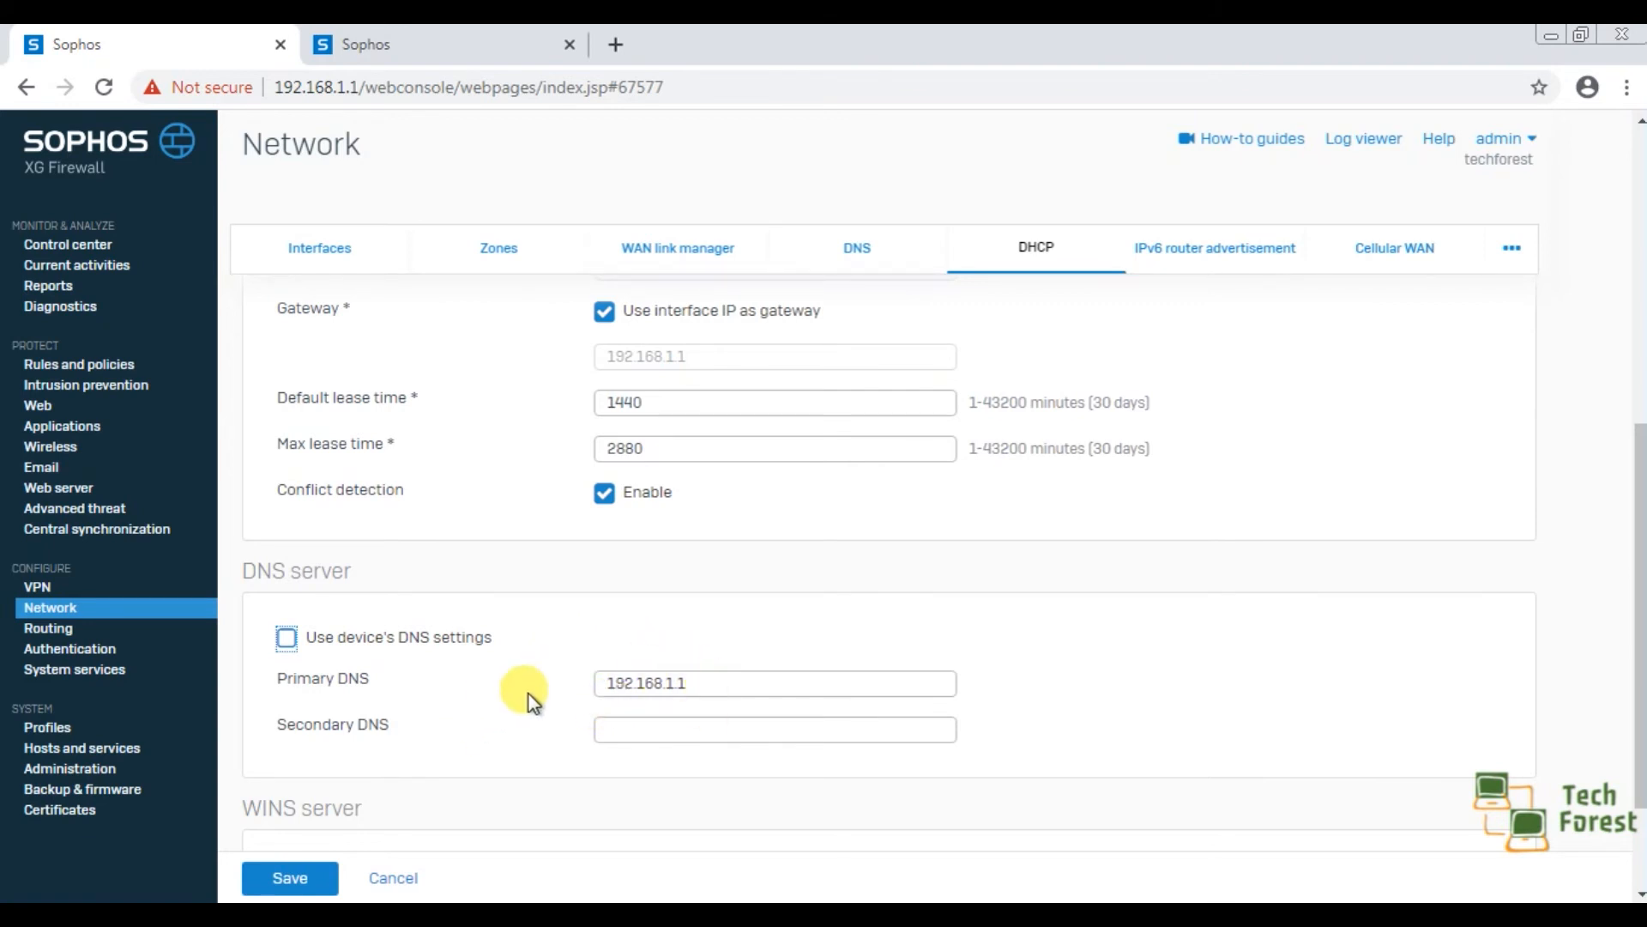
# Enable the device's DNS settings for the DHCP server and save the server configuration.
pyautogui.click(288, 640)
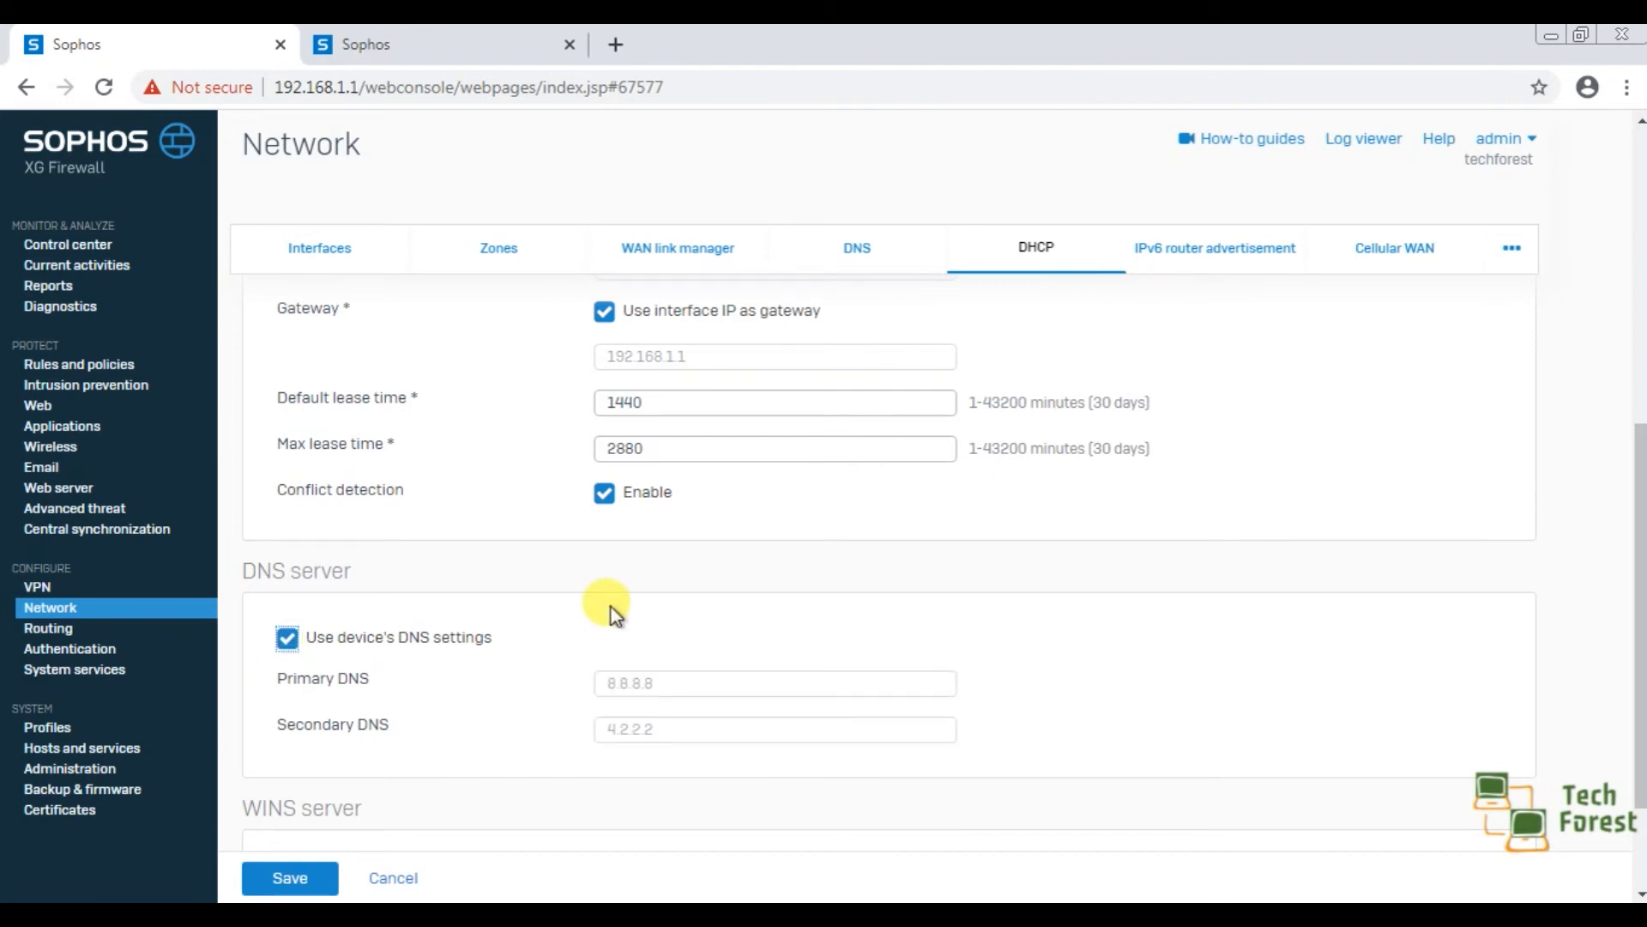
pyautogui.moveTo(1640, 424); pyautogui.dragTo(1642, 530)
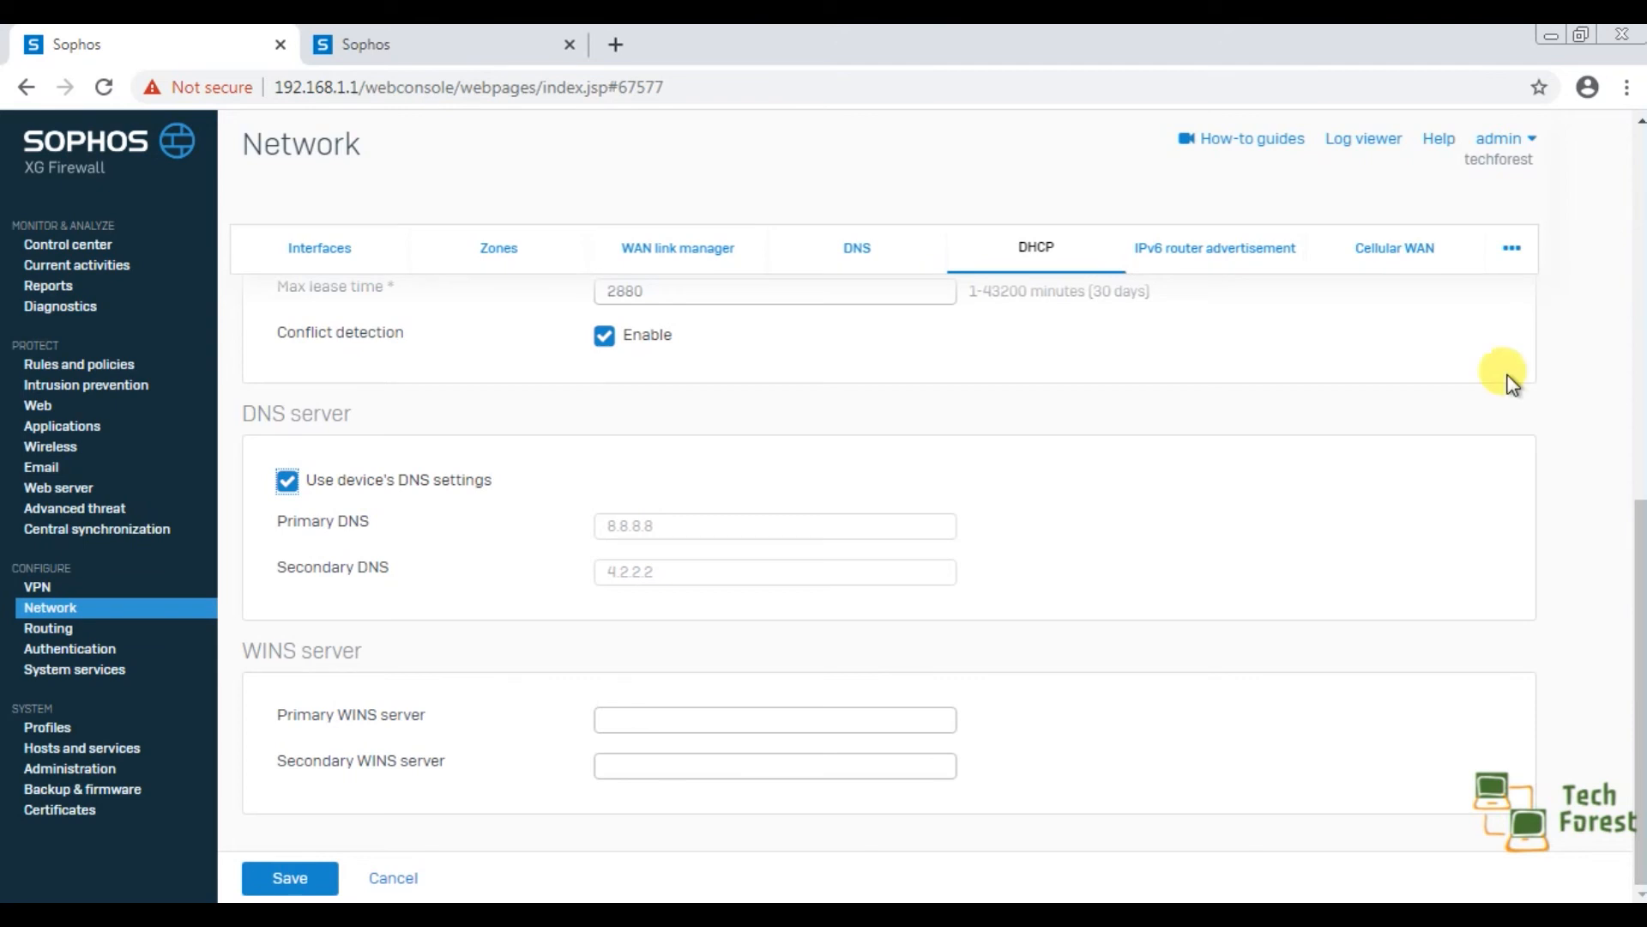
pyautogui.scroll(8, 1261, 525)
pyautogui.scroll(-8, 1261, 525)
pyautogui.click(300, 871)
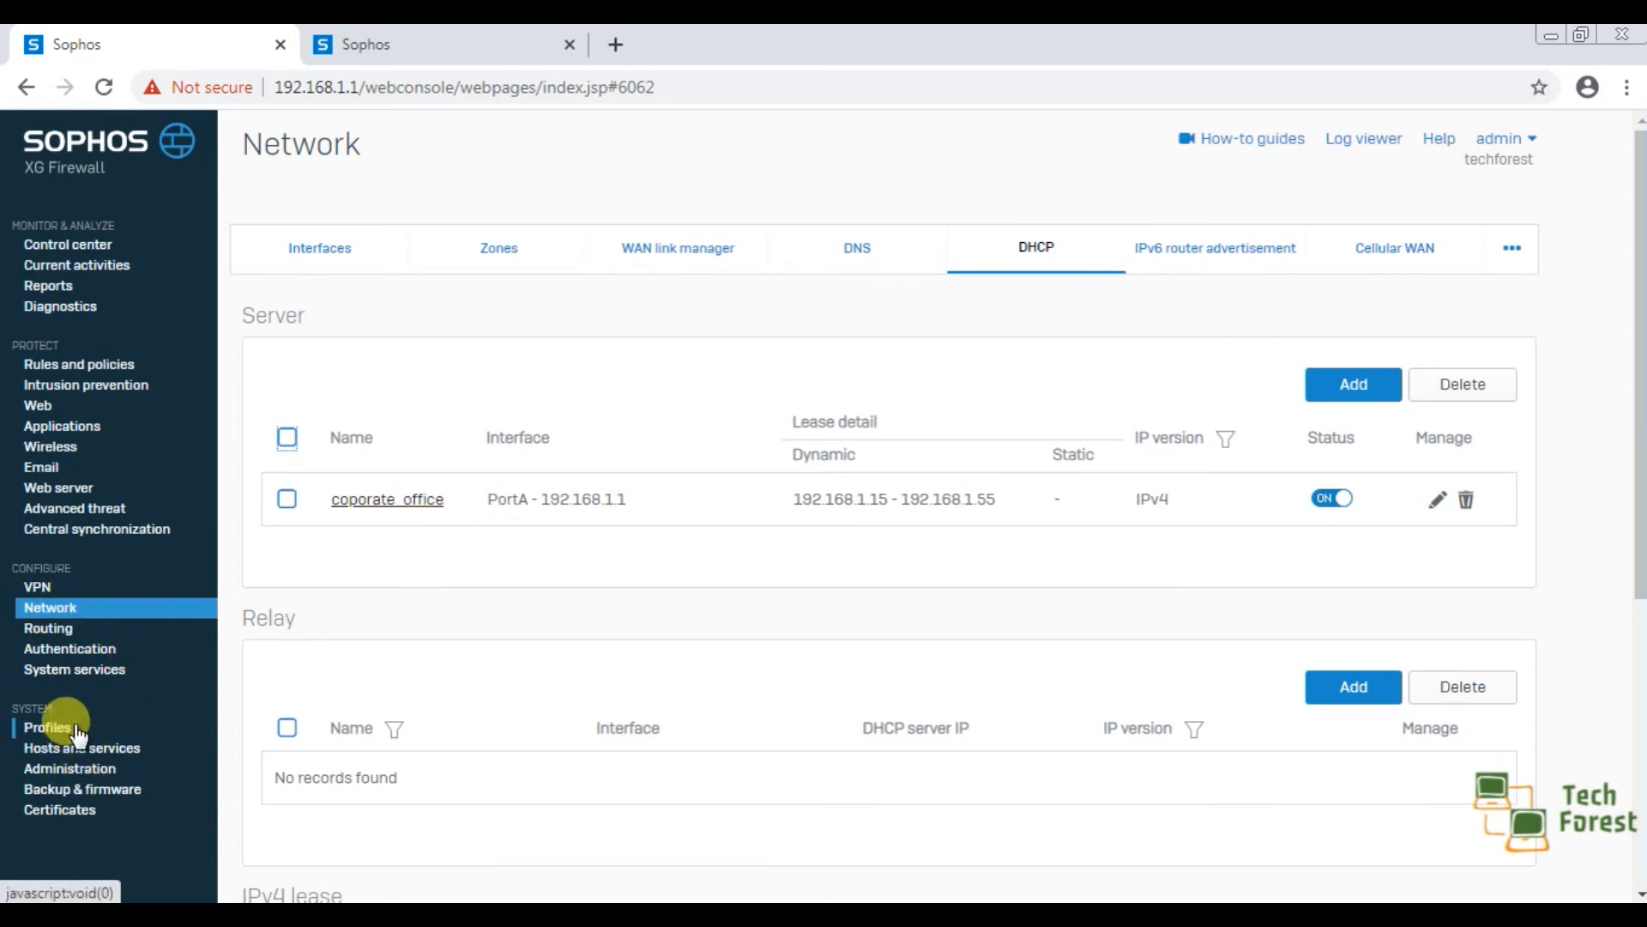
# Stop the DHCP server service in the firewall's system services and confirm the action.
pyautogui.click(95, 669)
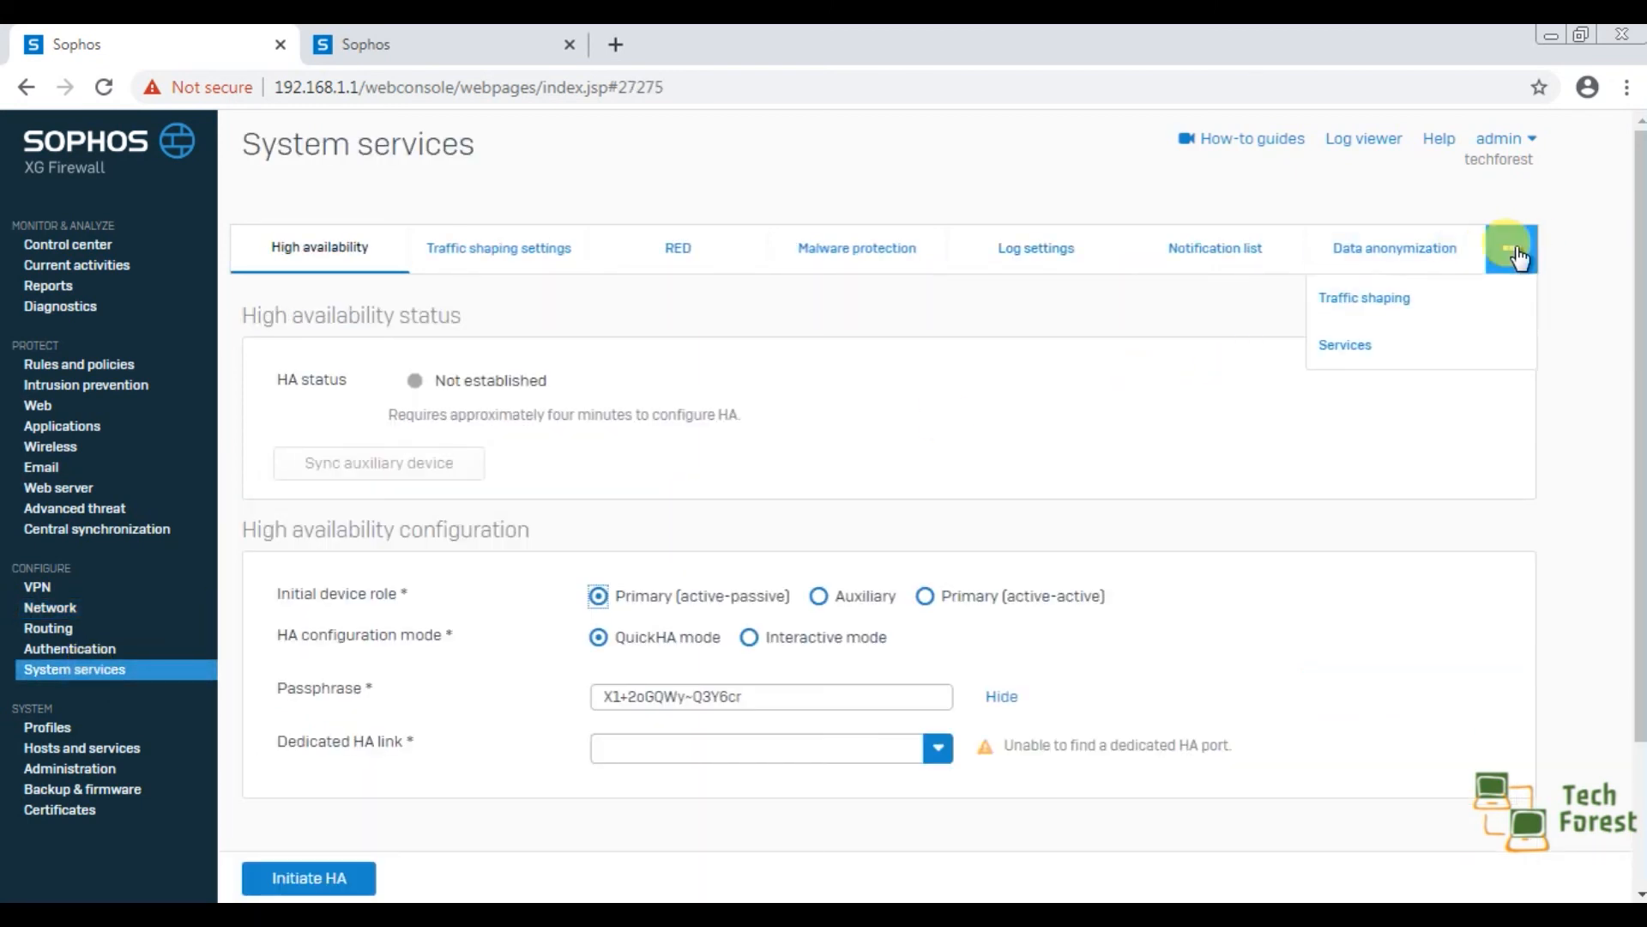
pyautogui.moveTo(1510, 266)
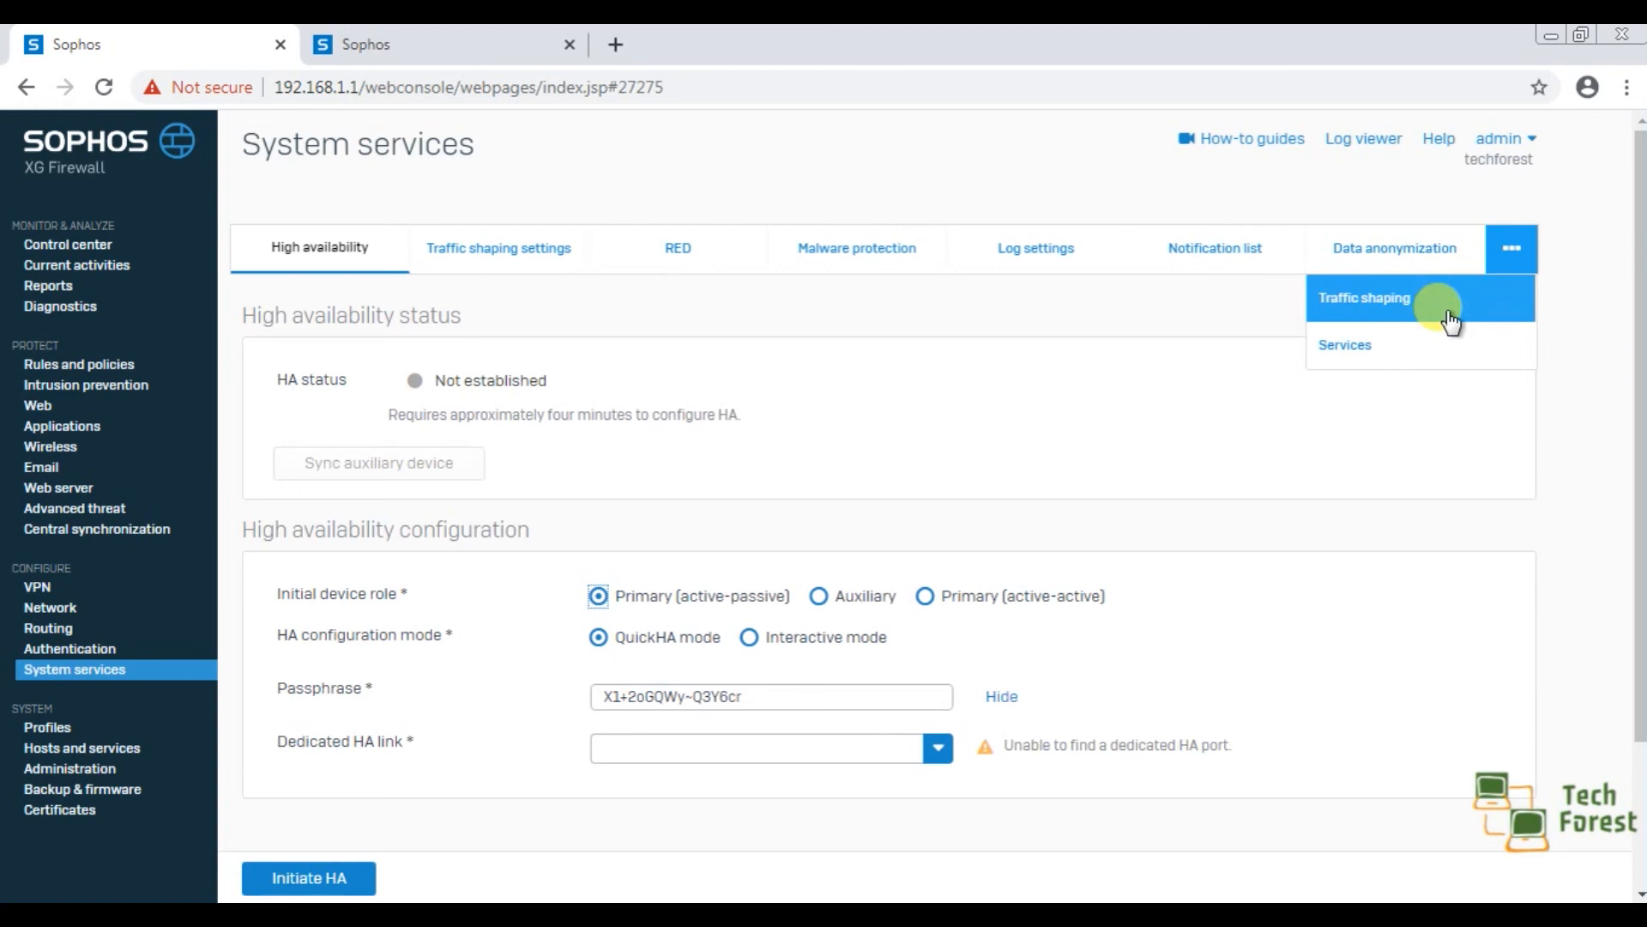
pyautogui.click(1424, 344)
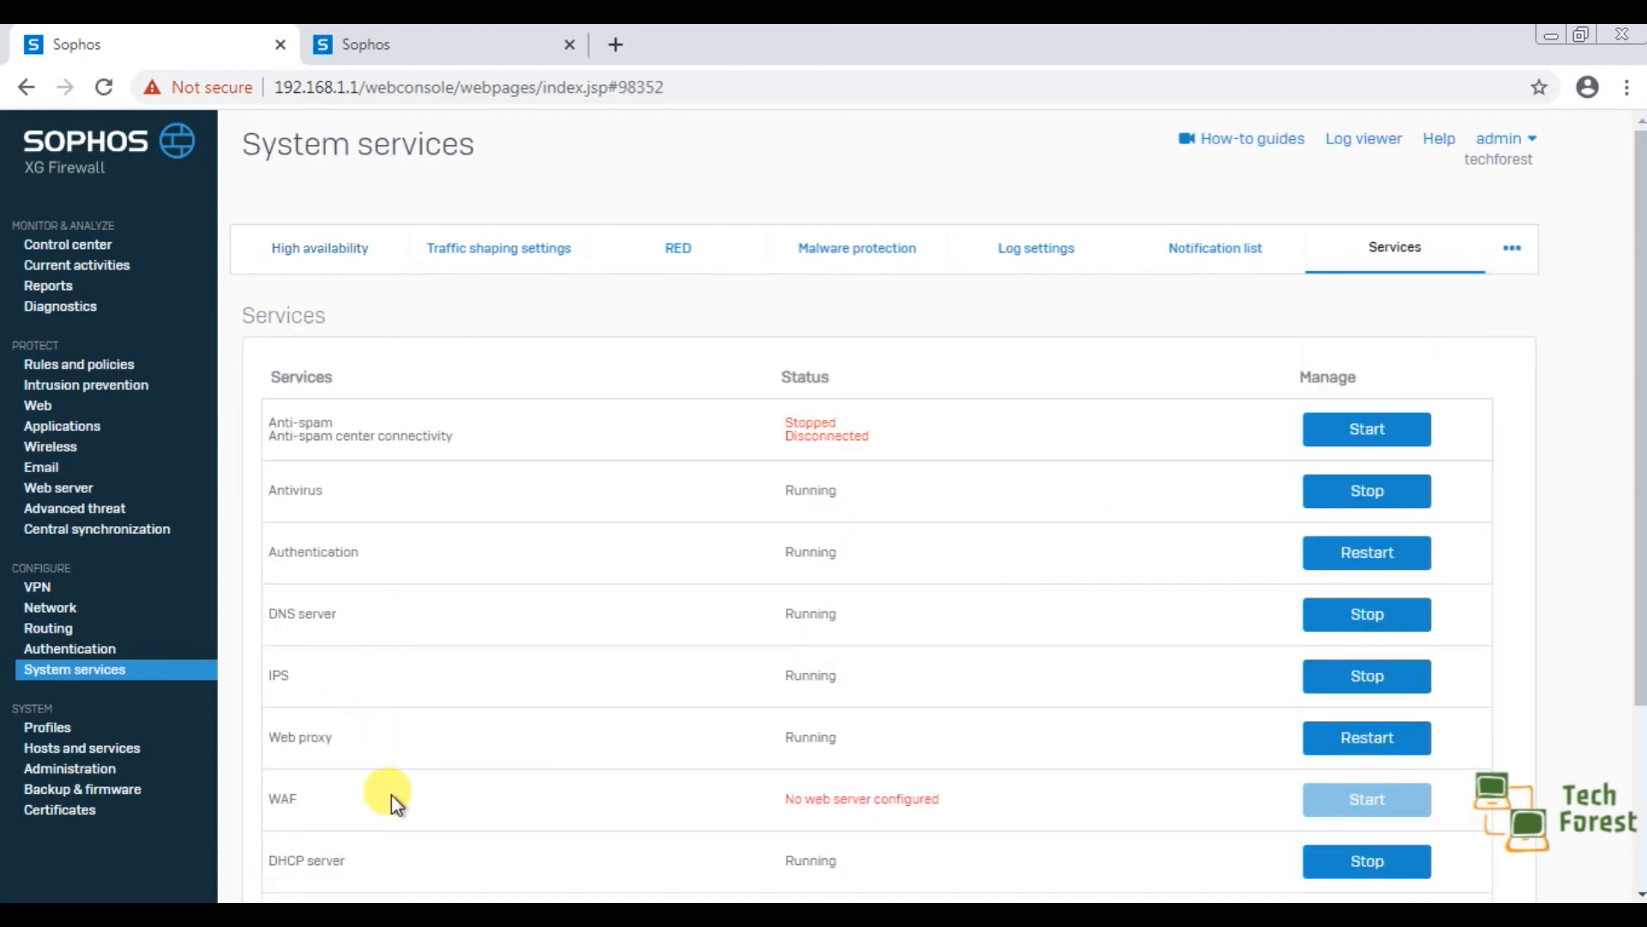
pyautogui.scroll(-2, 391, 794)
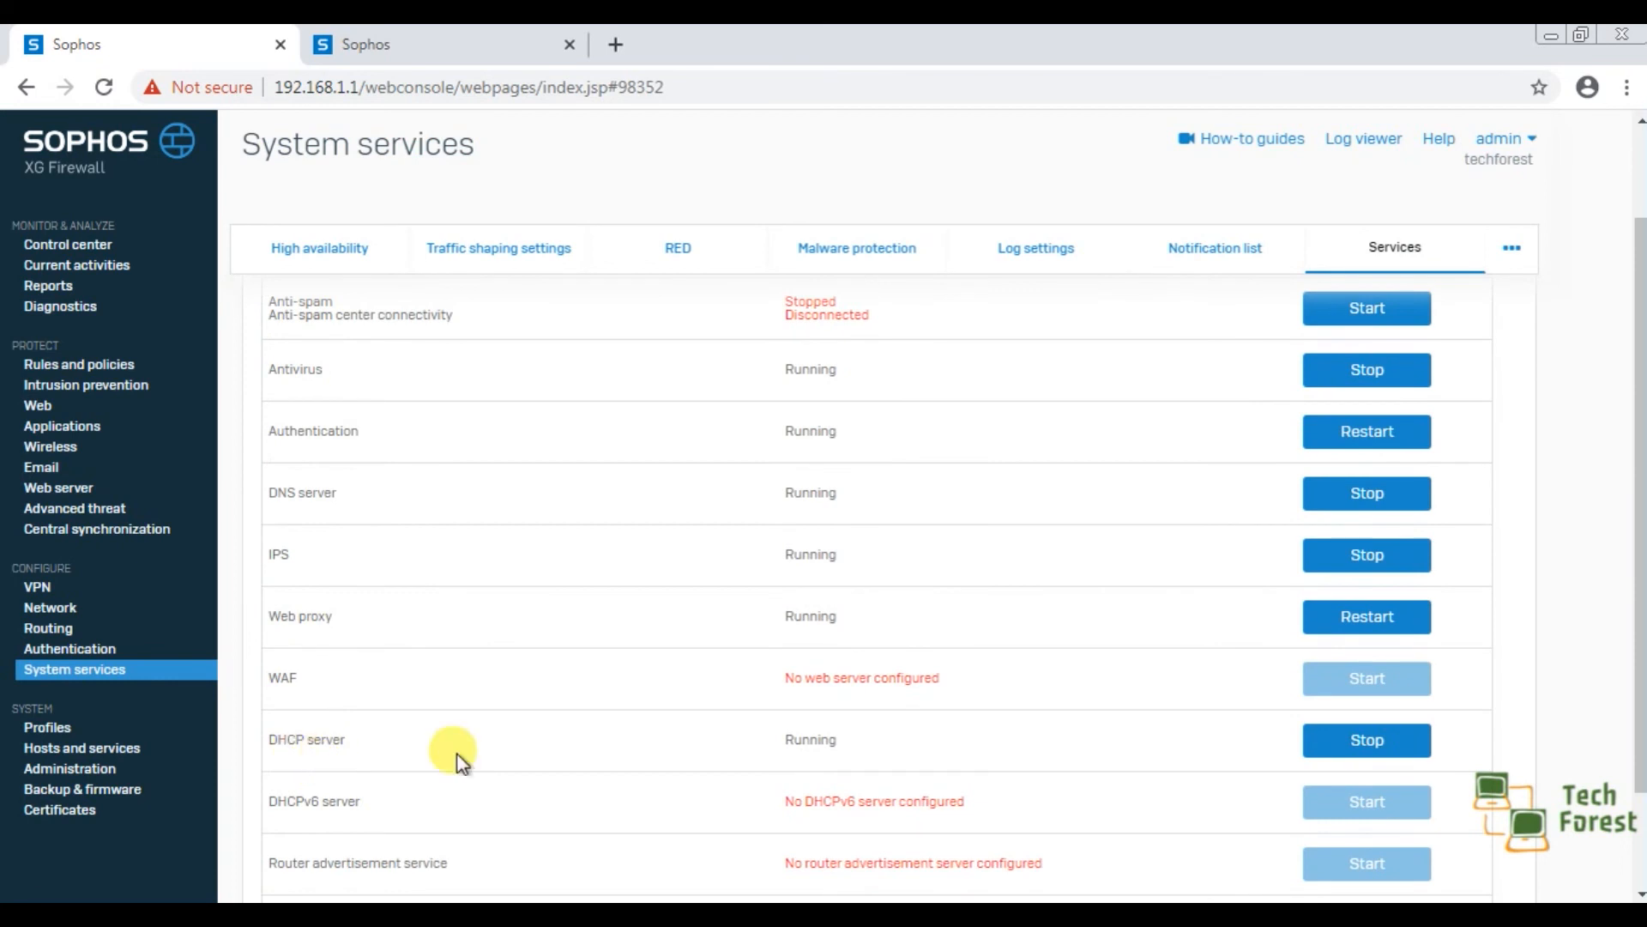
pyautogui.click(1358, 742)
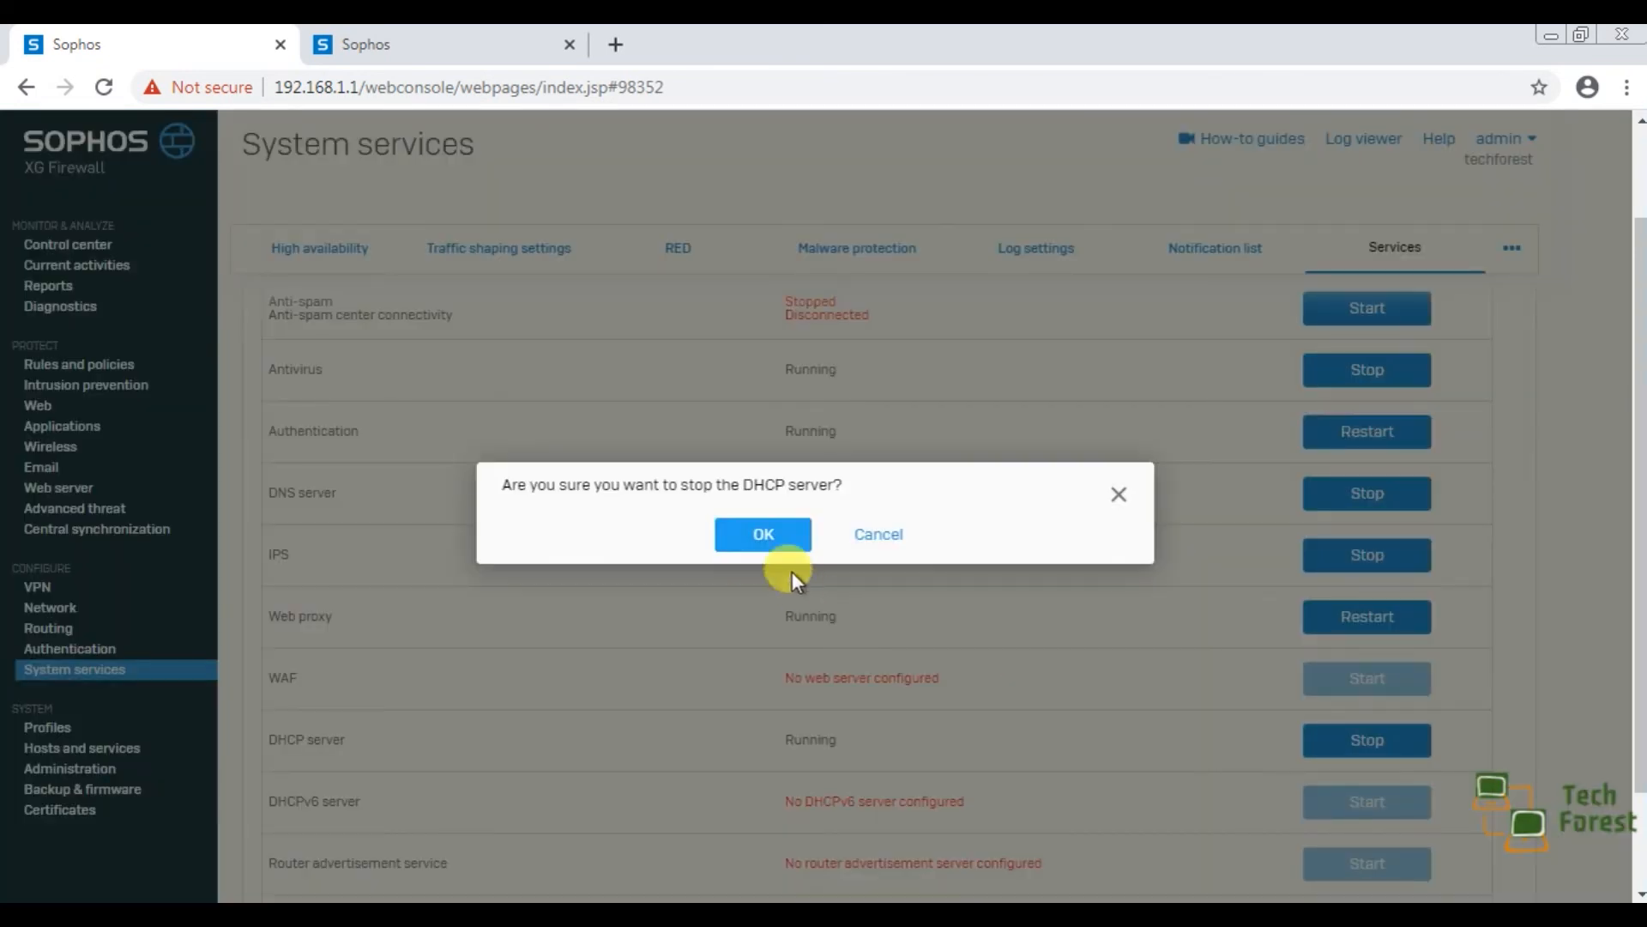
pyautogui.click(784, 540)
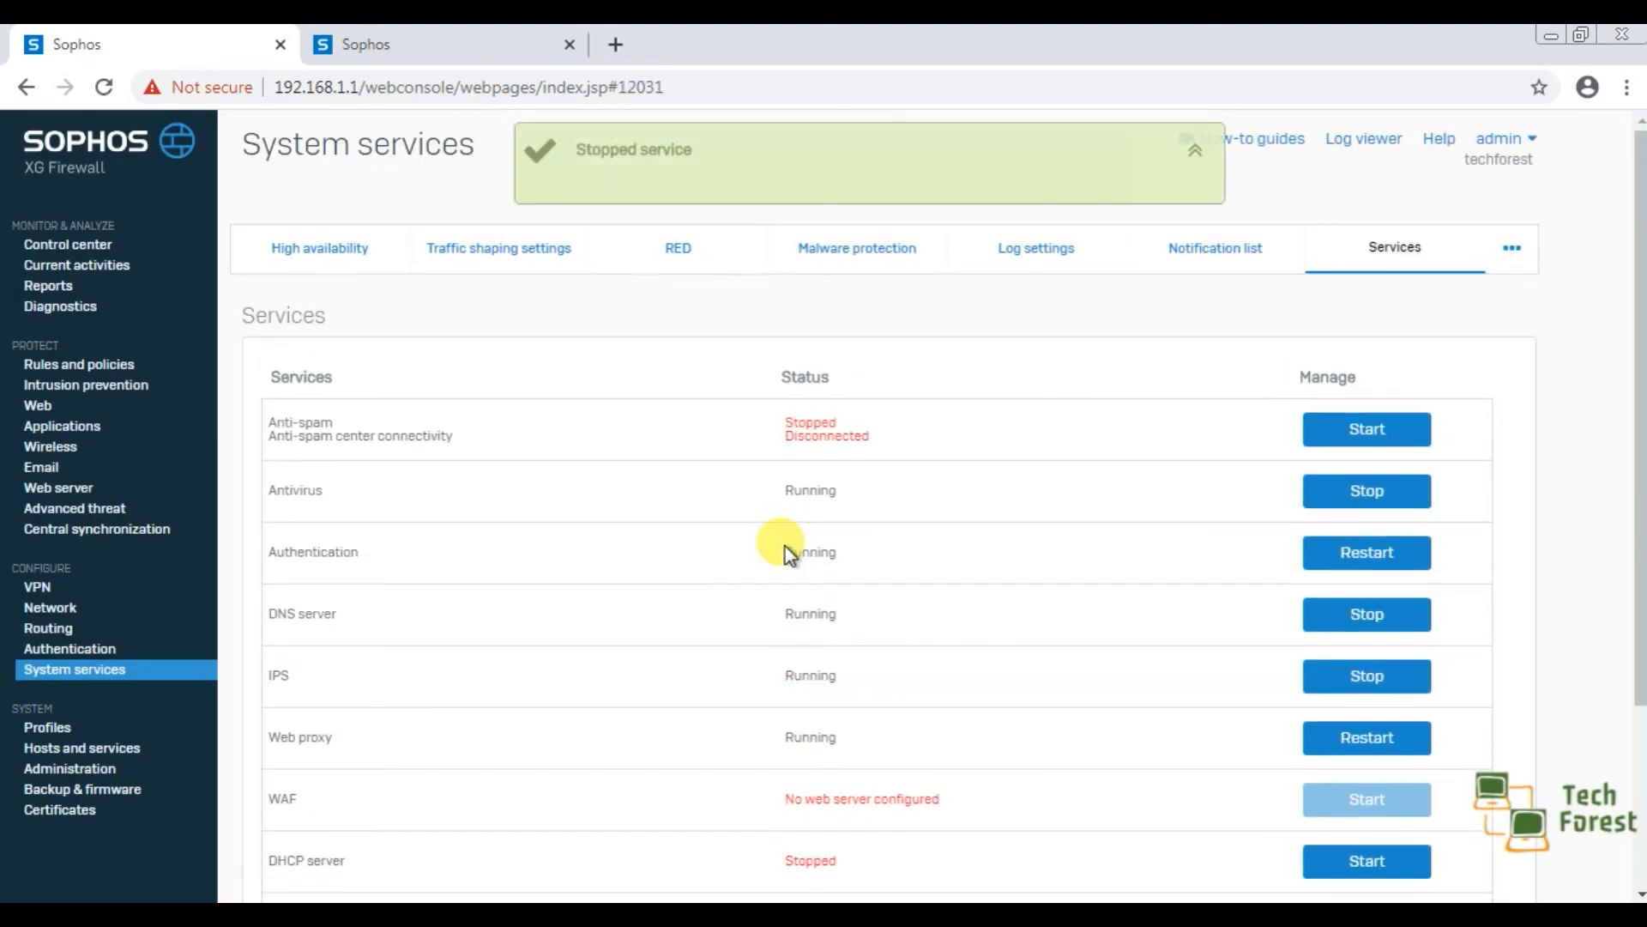
# Start the DHCP server service again, confirm the action, and check its status in the services list.
pyautogui.scroll(-2, 1023, 807)
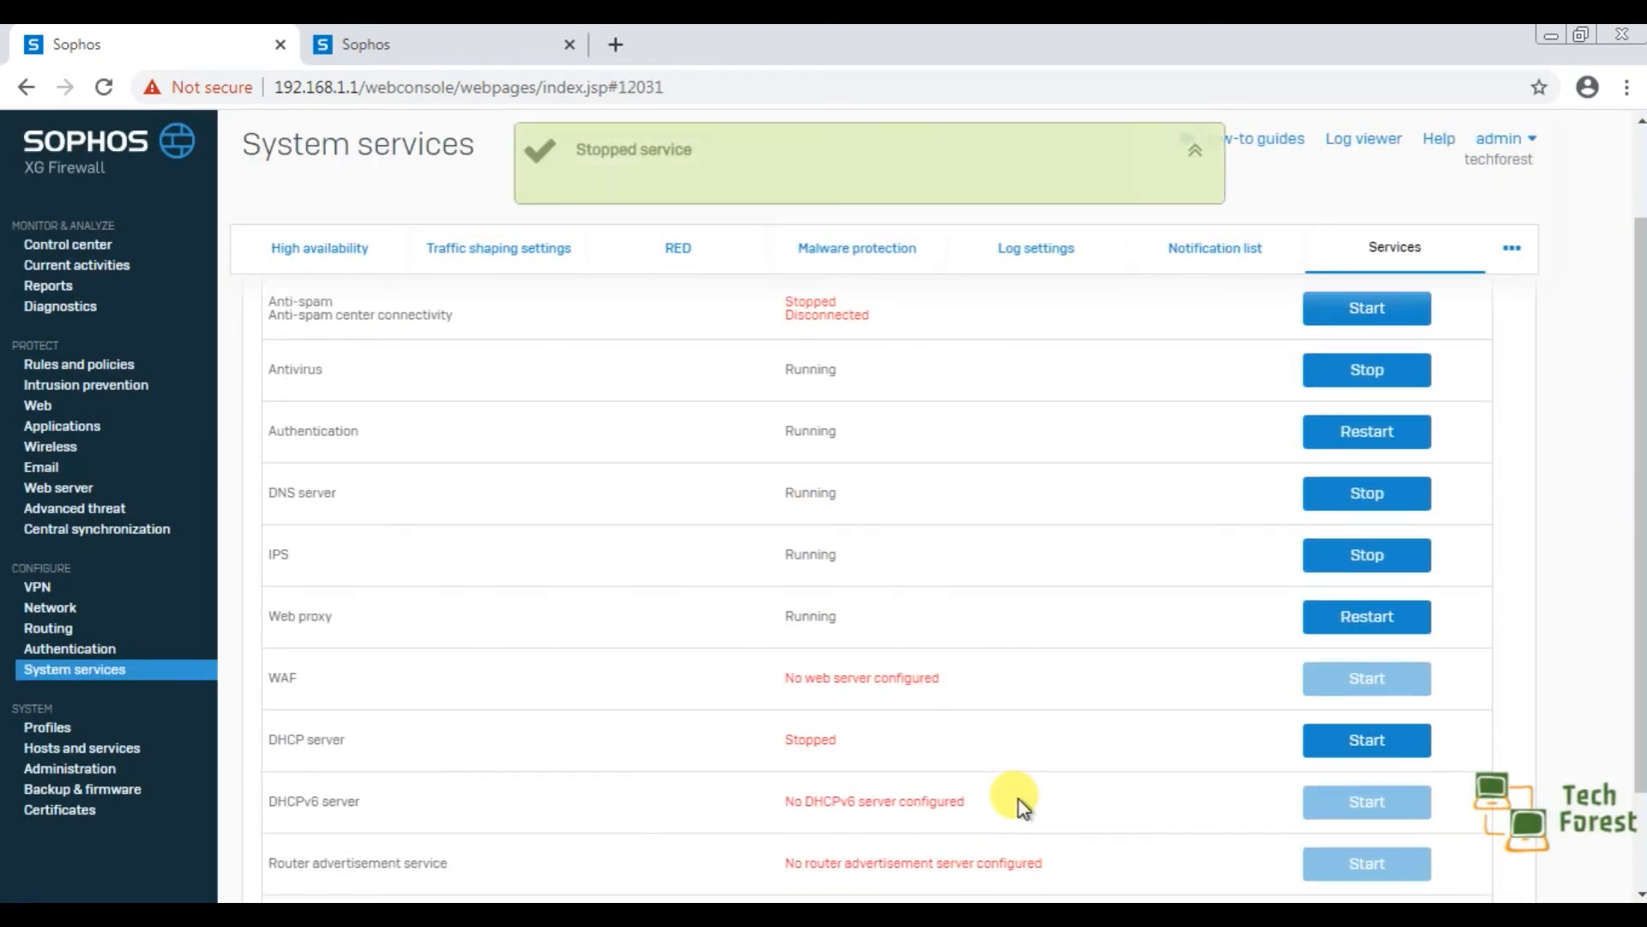
pyautogui.click(1335, 740)
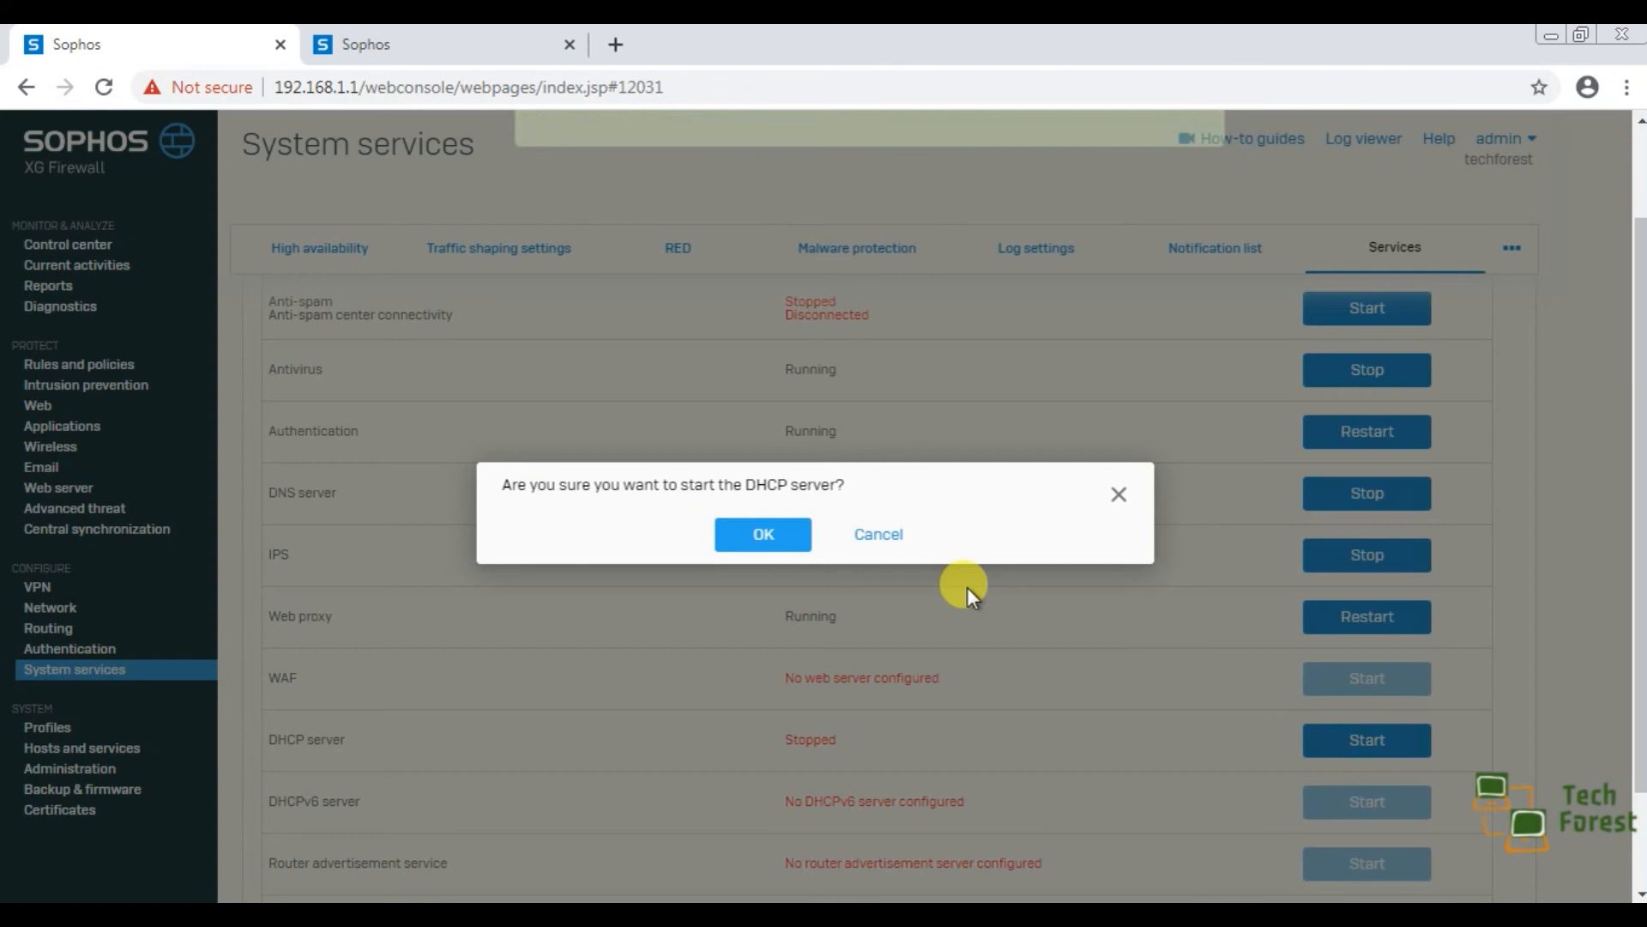
pyautogui.click(769, 546)
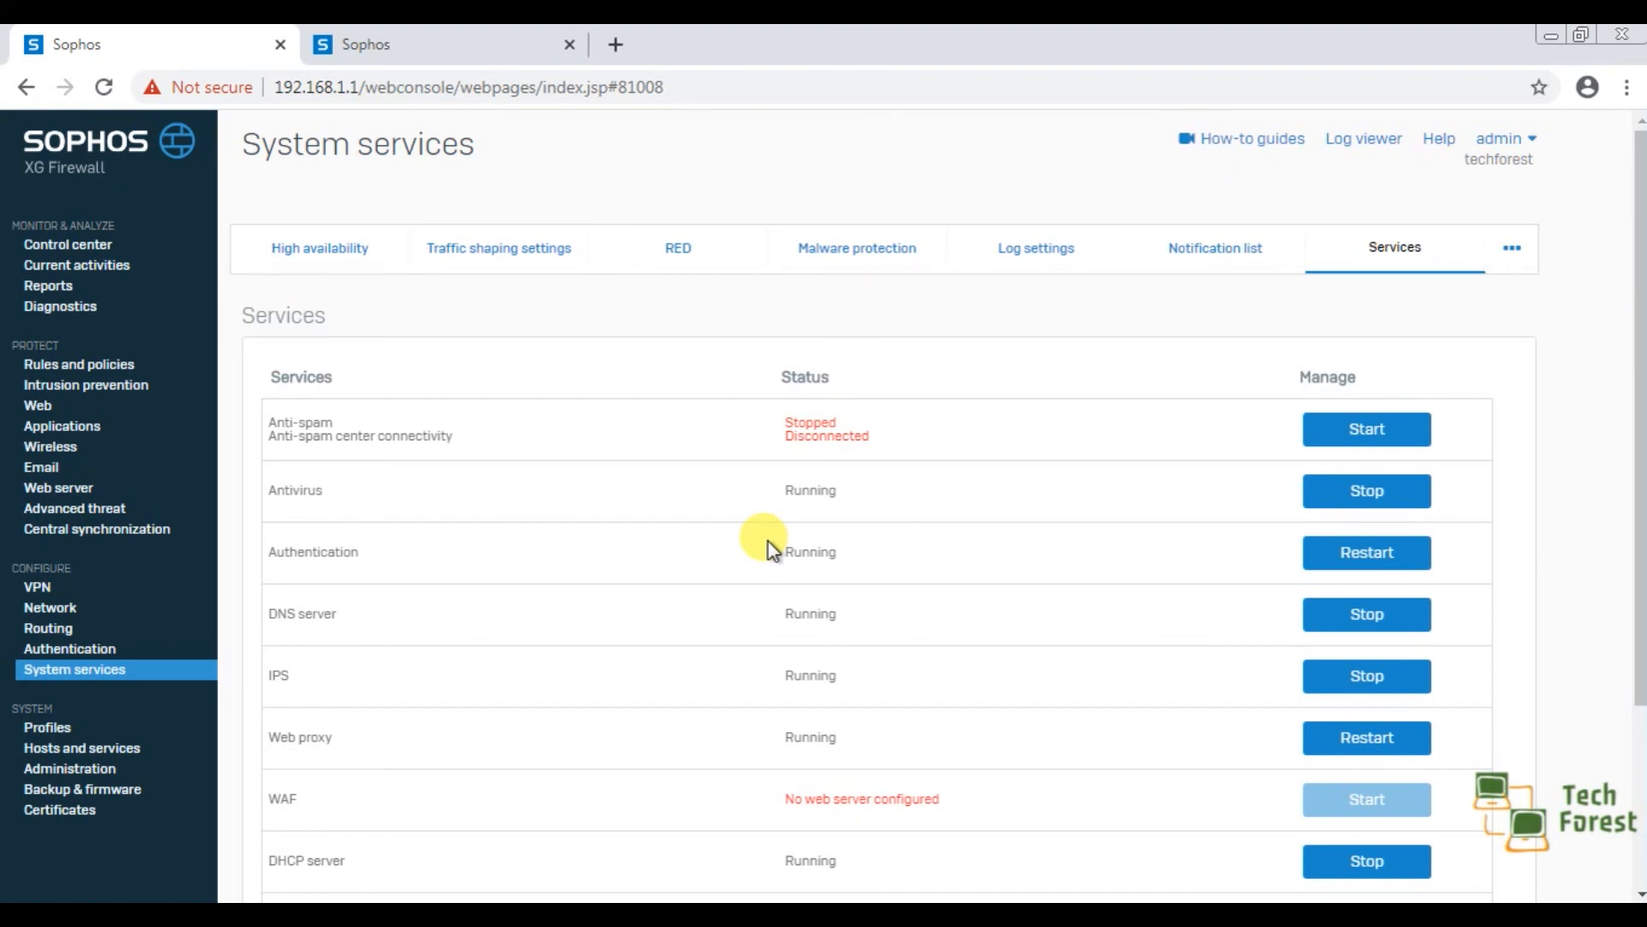
pyautogui.scroll(-1, 769, 541)
# Switch to Windows Network Connections and set Local Area Connection's IPv4 properties to obtain the IP address and DNS server address automatically.
pyautogui.click(471, 911)
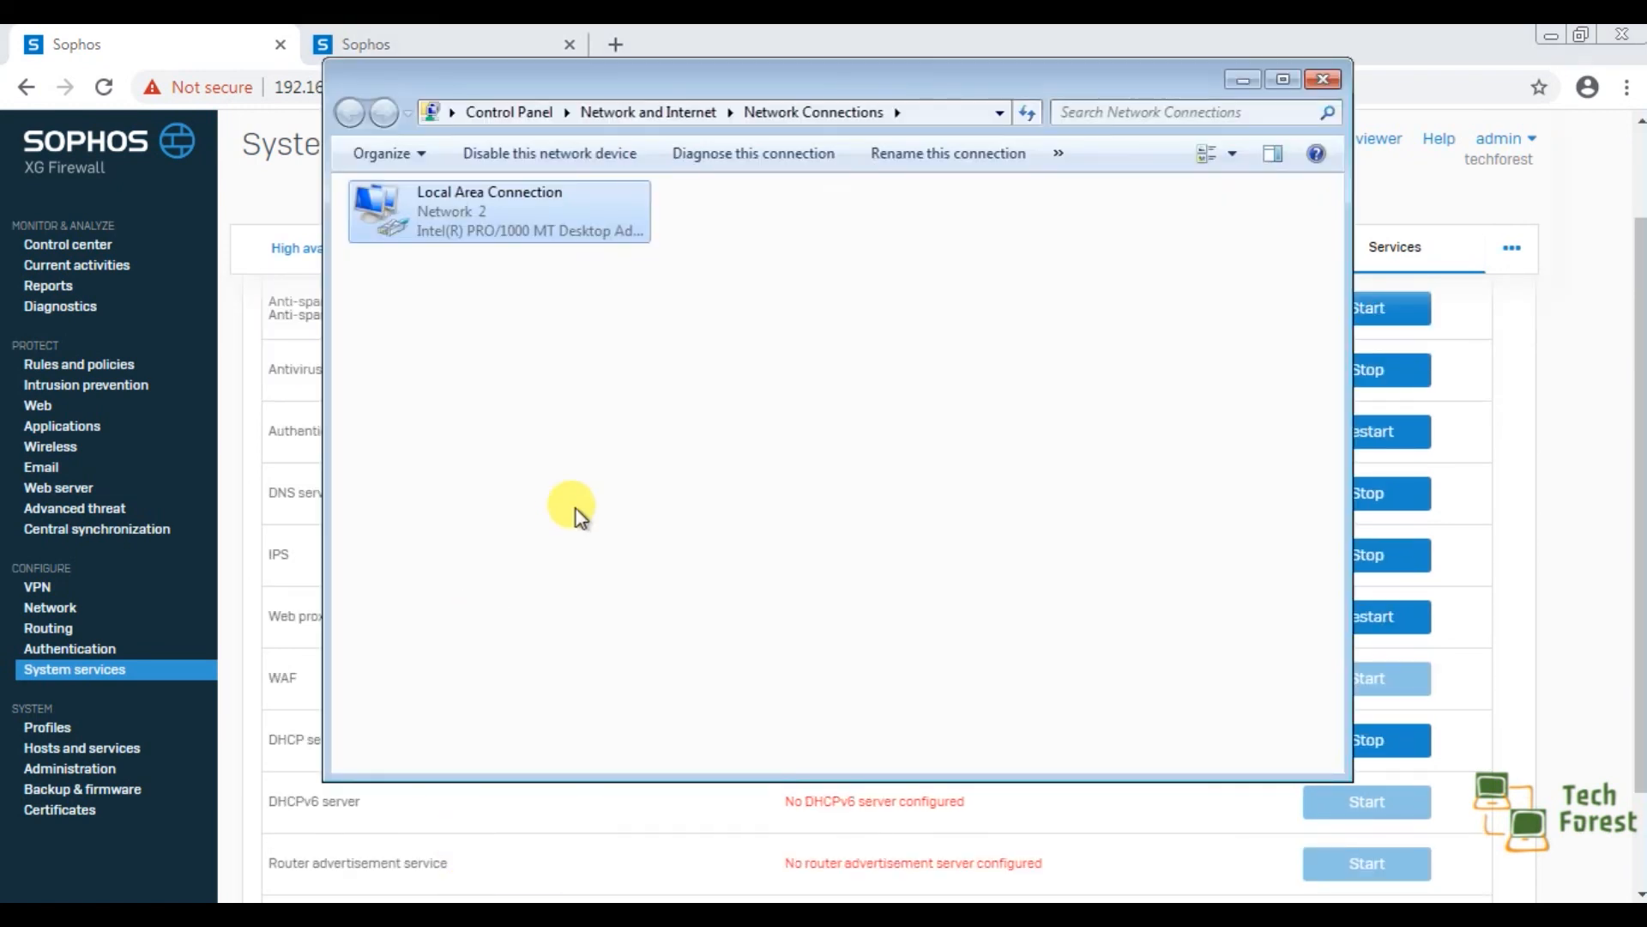
pyautogui.rightClick(508, 223)
pyautogui.click(558, 454)
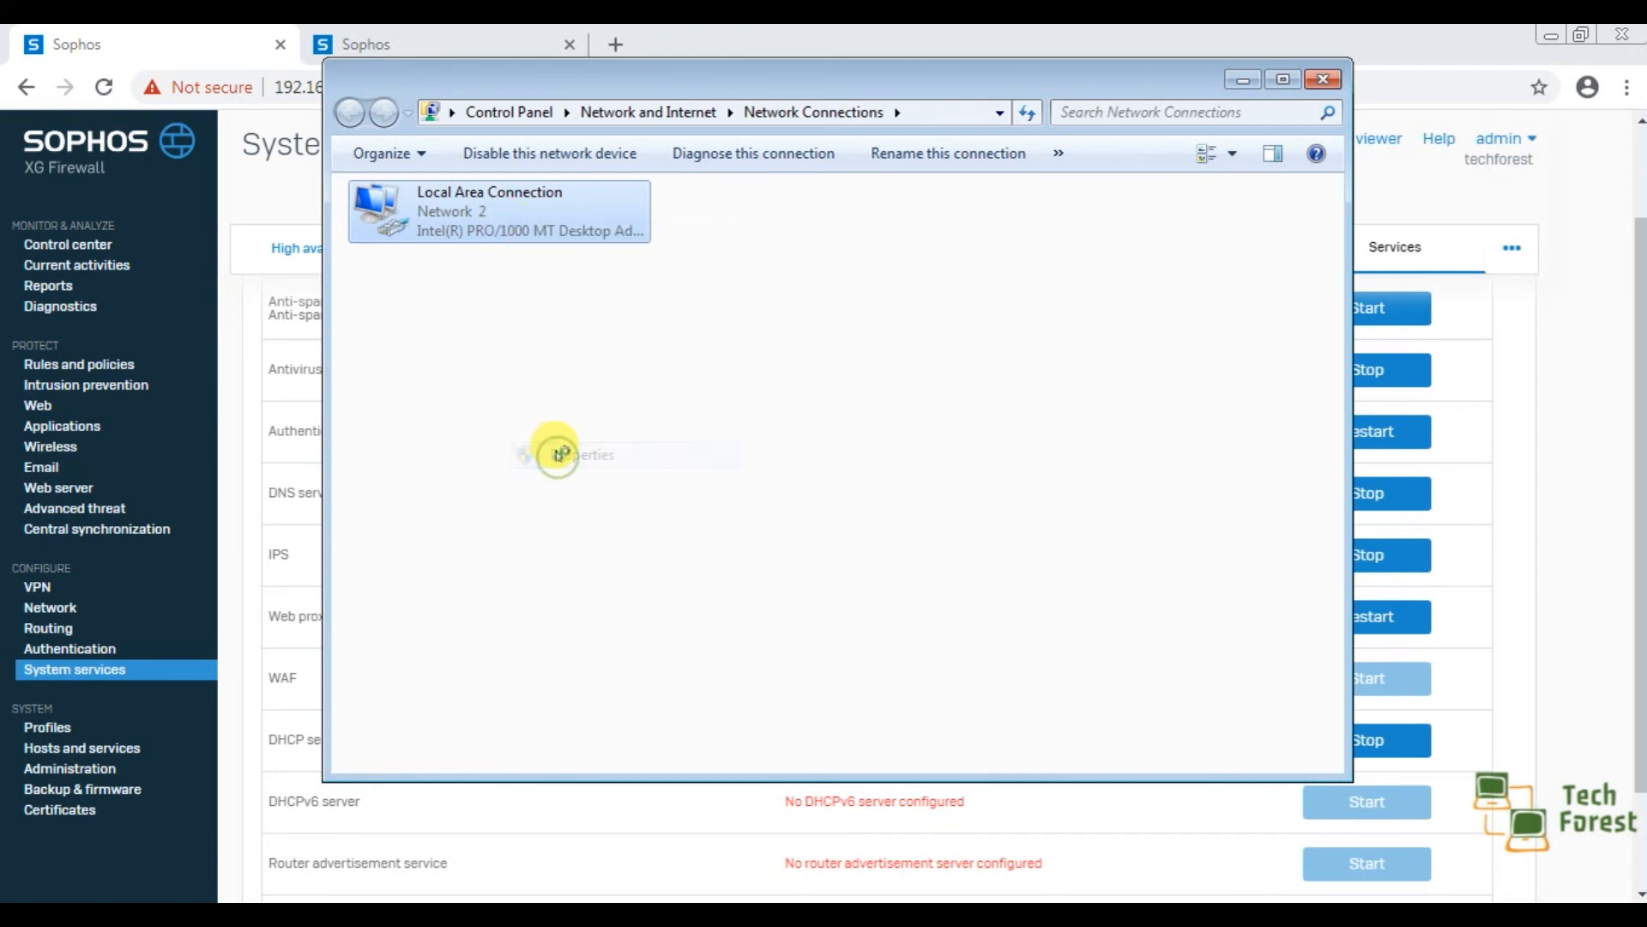
pyautogui.click(590, 453)
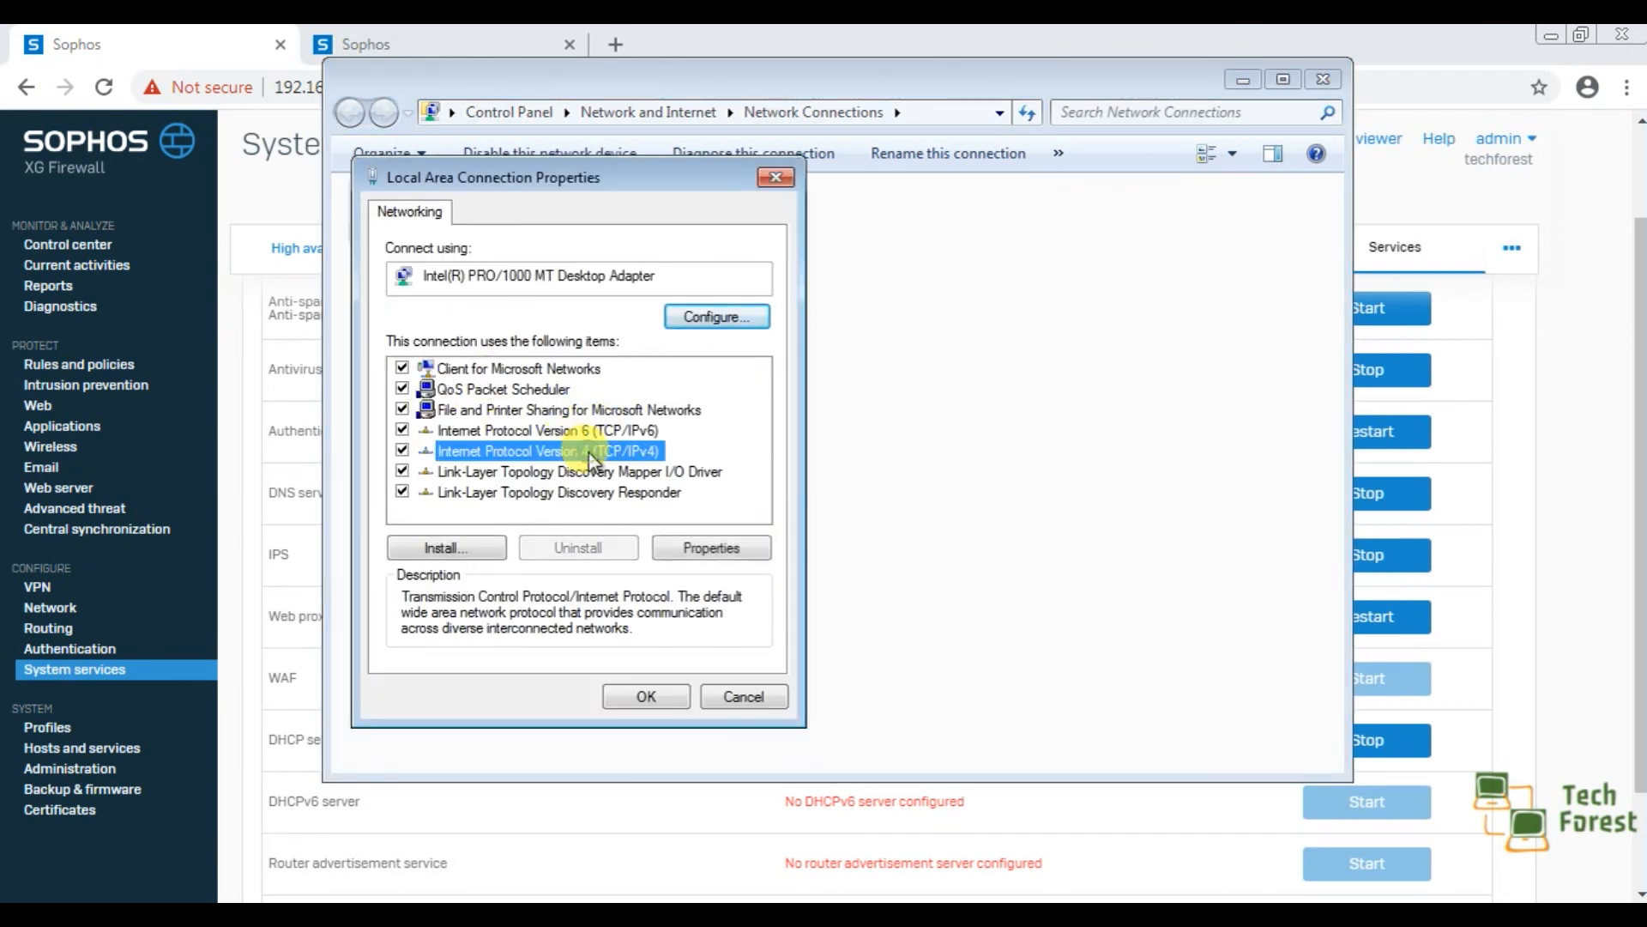
pyautogui.doubleClick(590, 454)
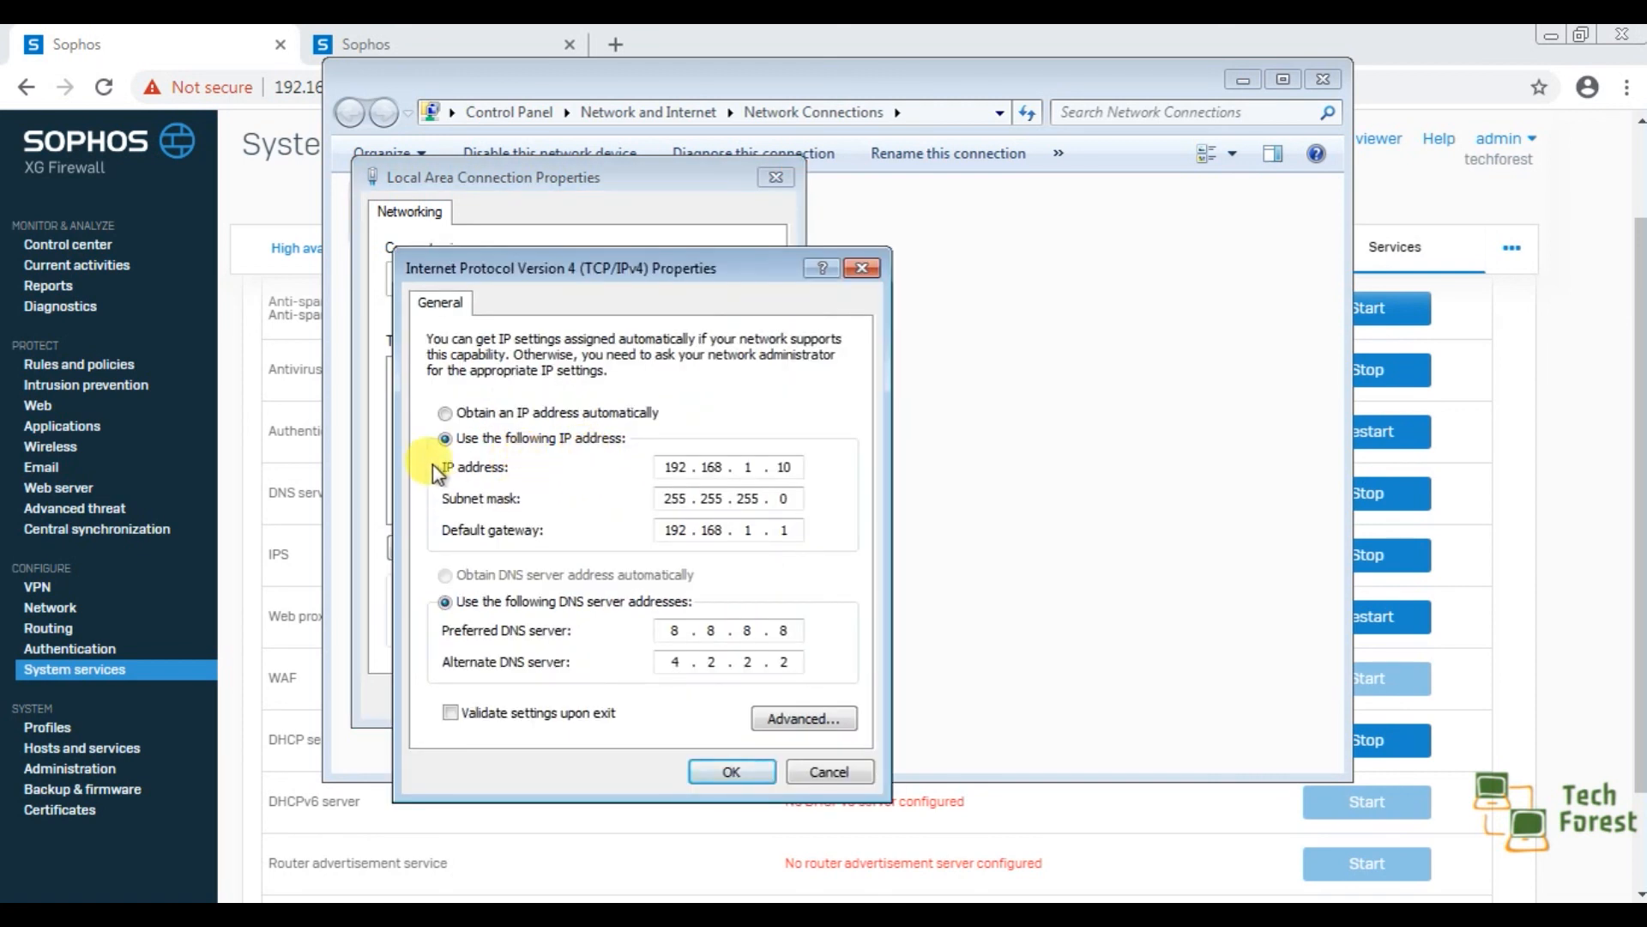
pyautogui.click(446, 414)
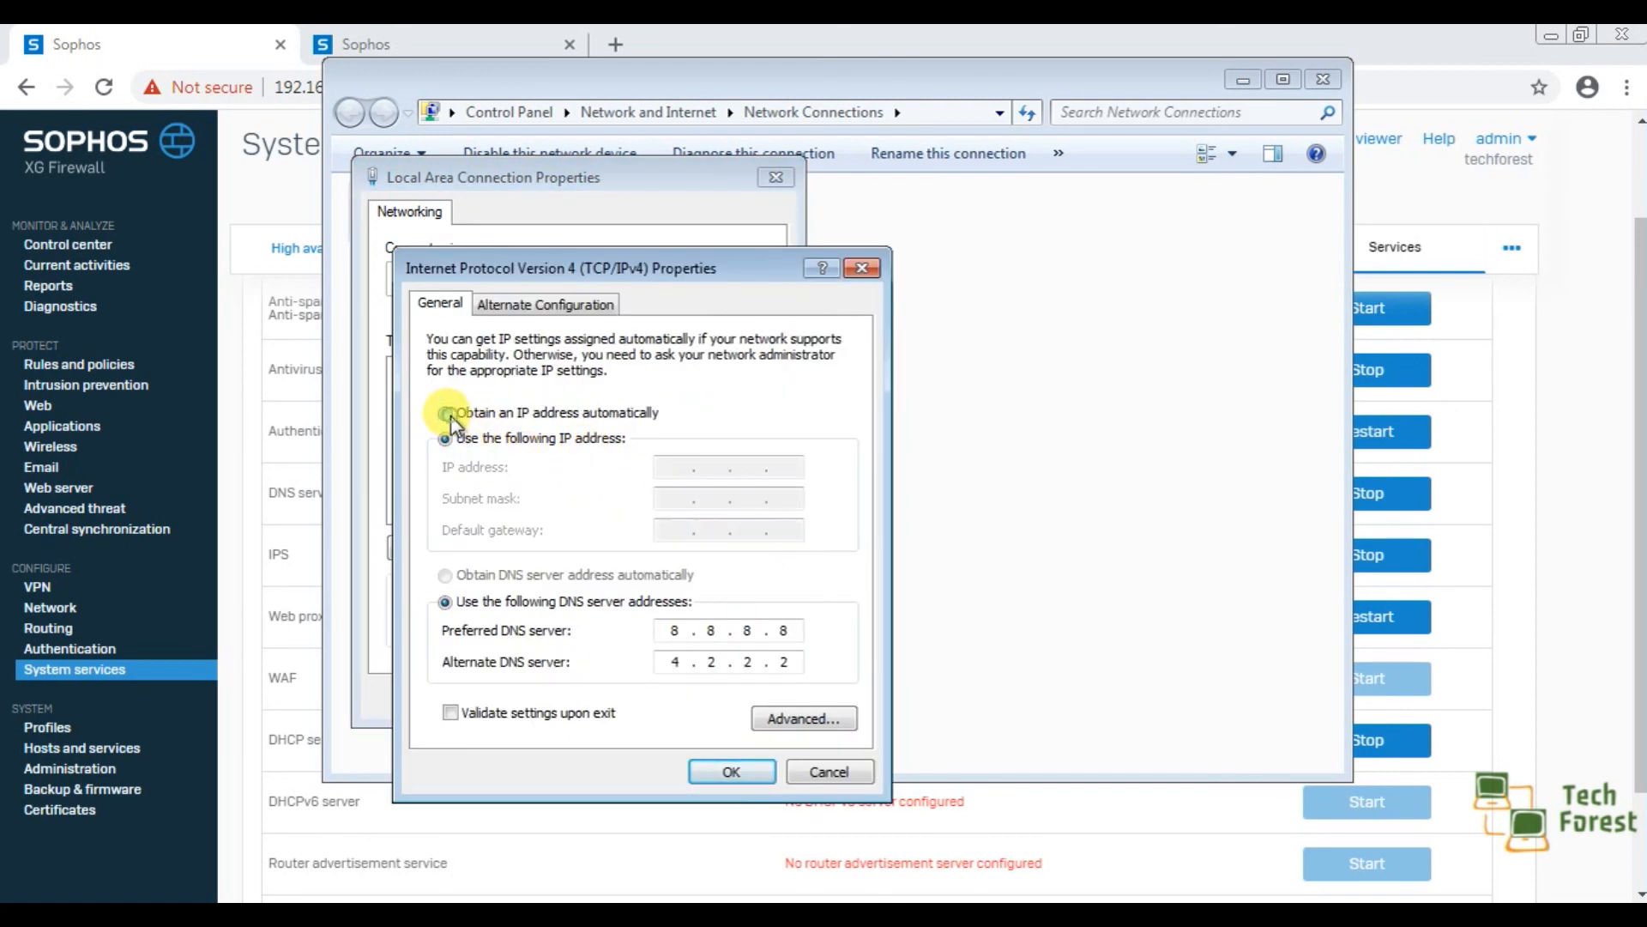
pyautogui.click(444, 577)
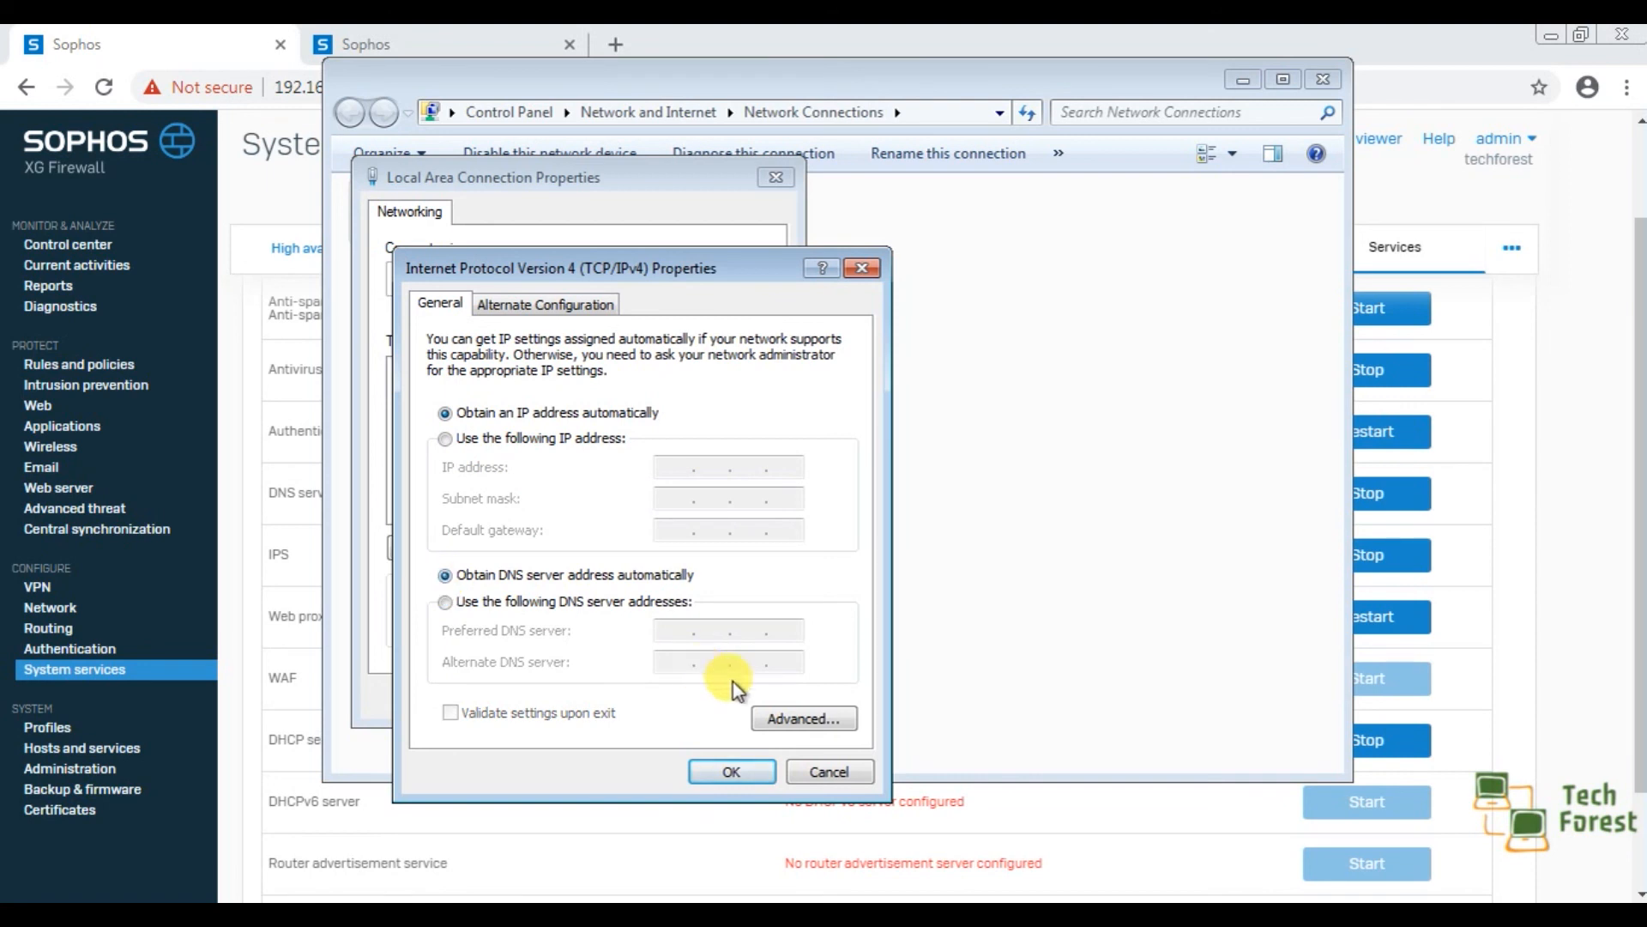
pyautogui.click(729, 771)
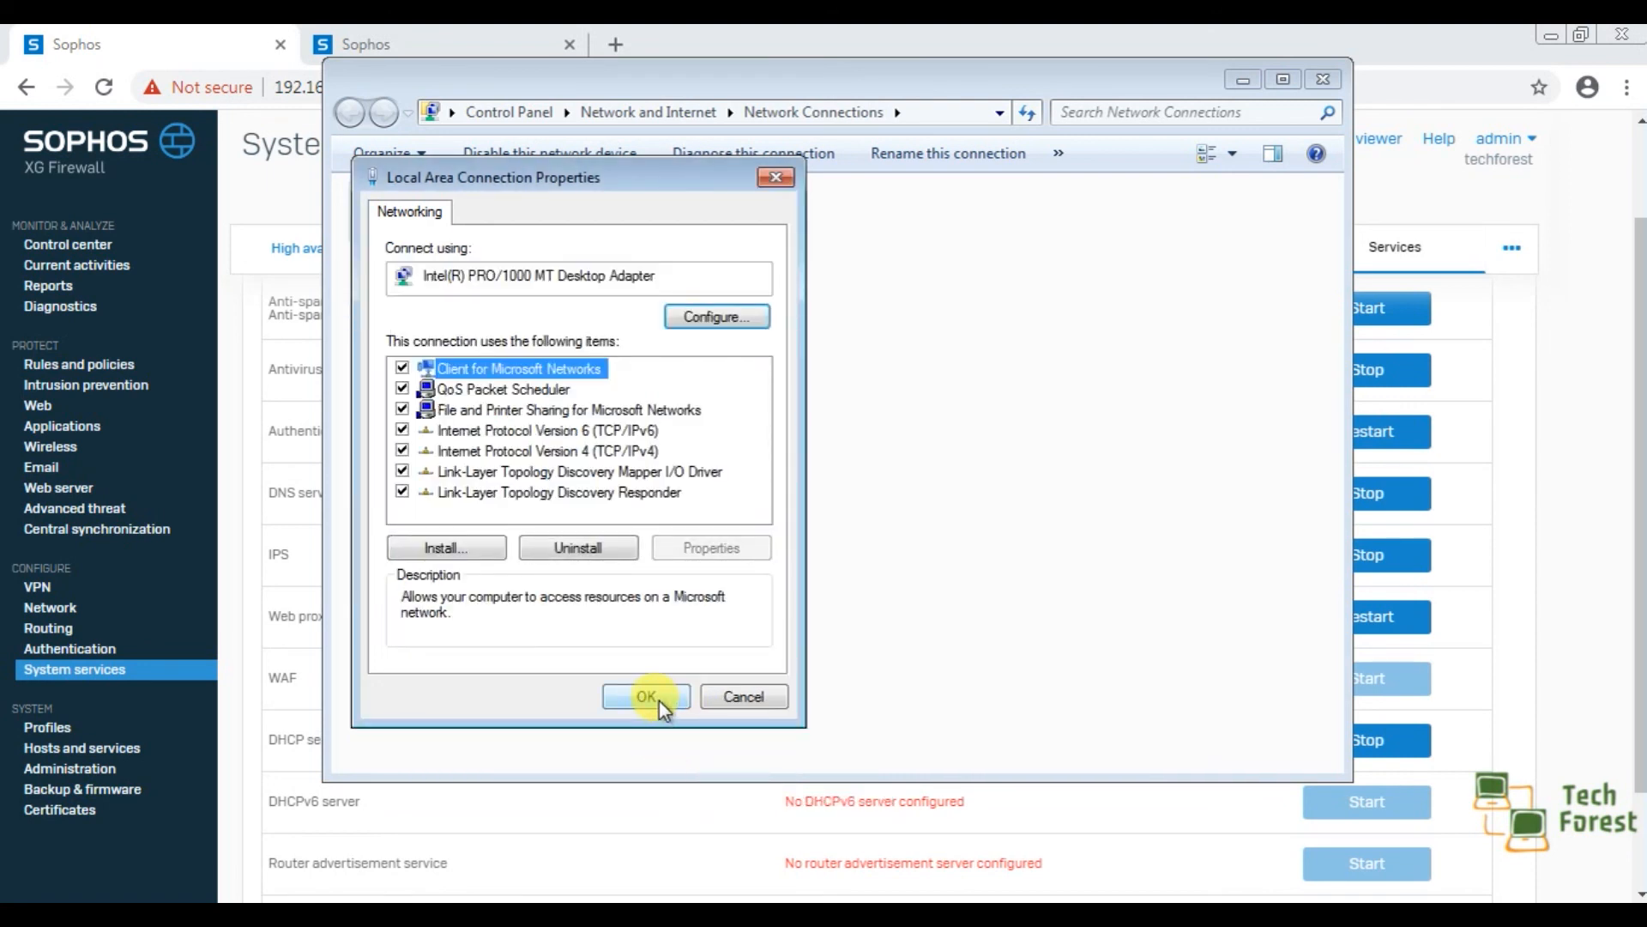
pyautogui.click(660, 697)
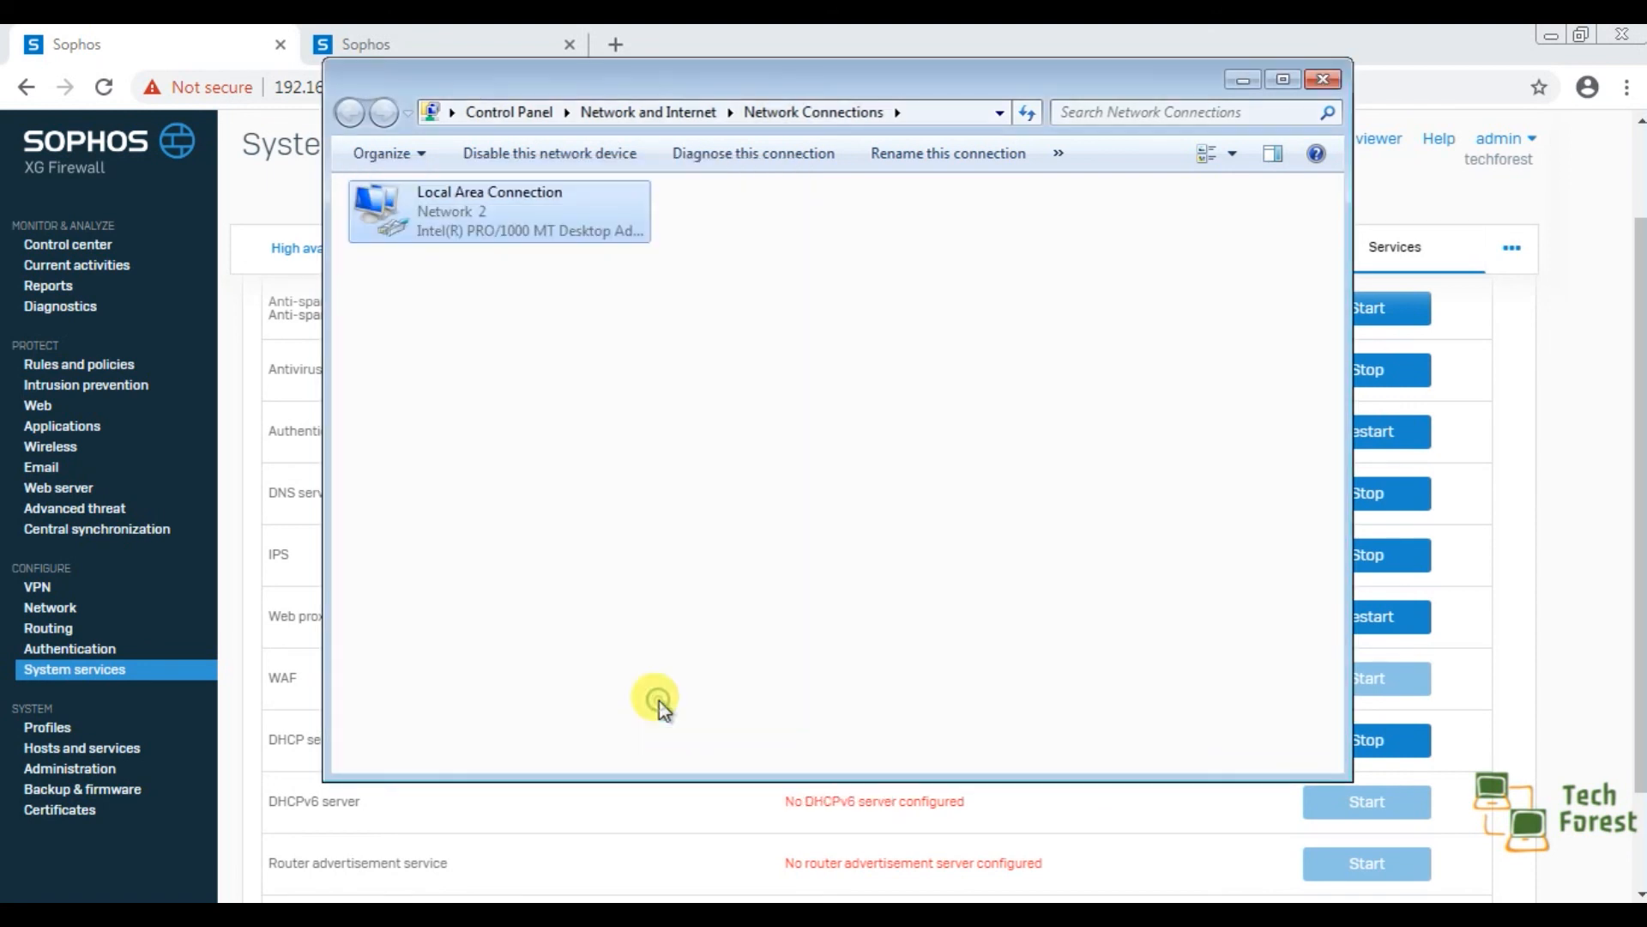
# Check the Local Area Connection's status and network connection details, and return to the firewall's services page.
pyautogui.rightClick(487, 232)
pyautogui.click(497, 239)
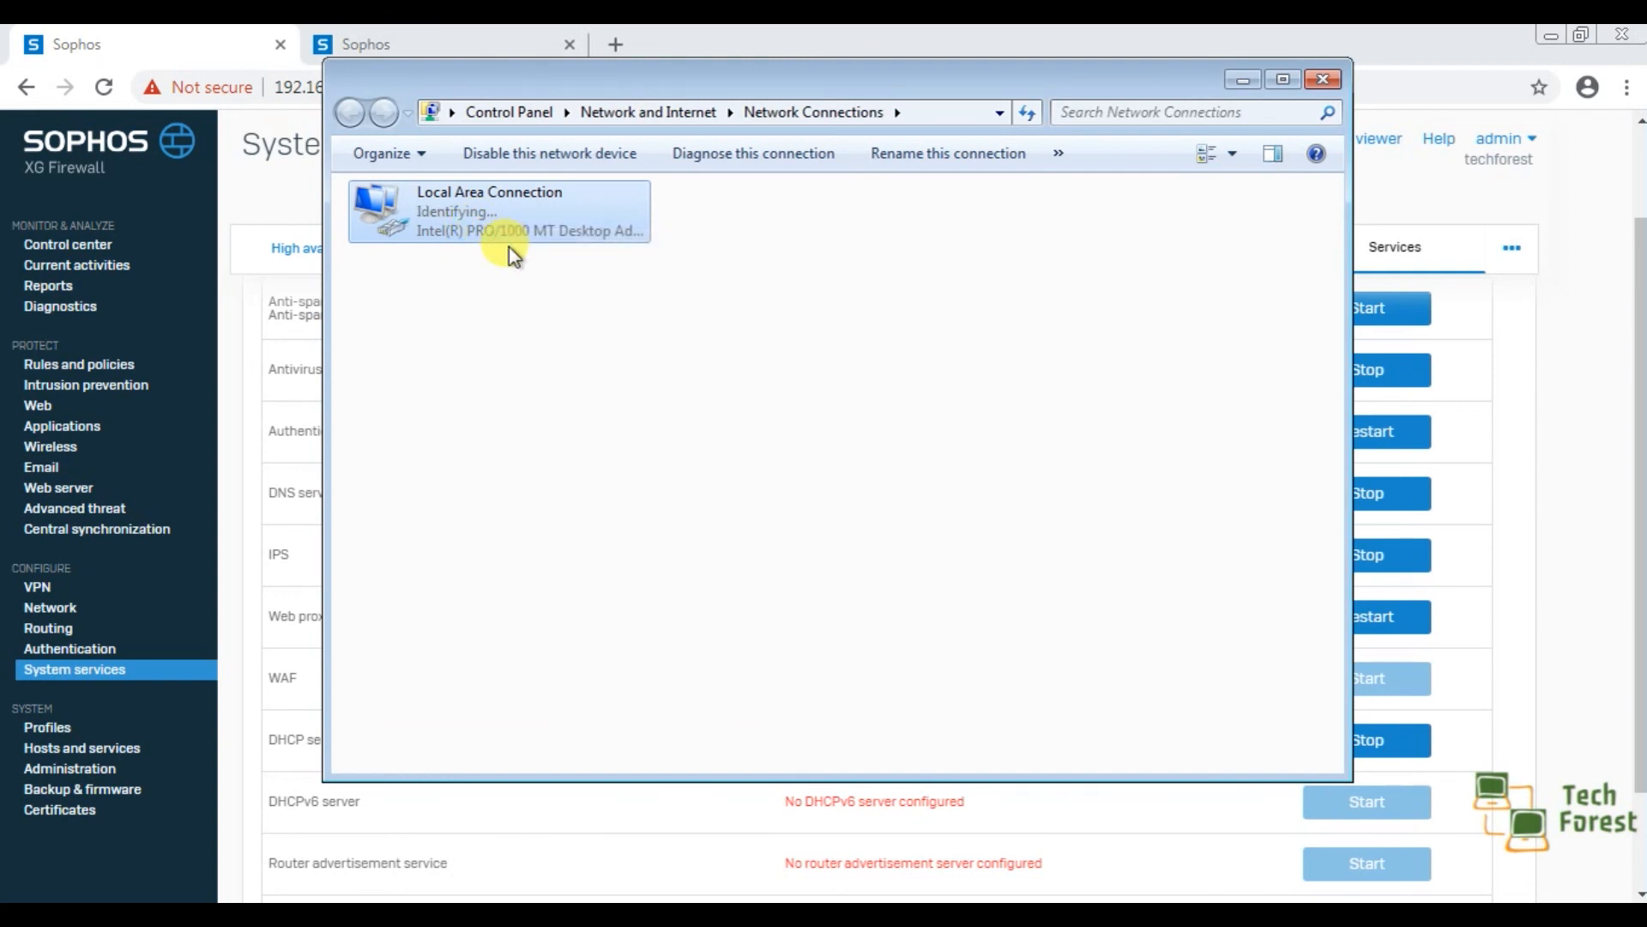
pyautogui.doubleClick(523, 230)
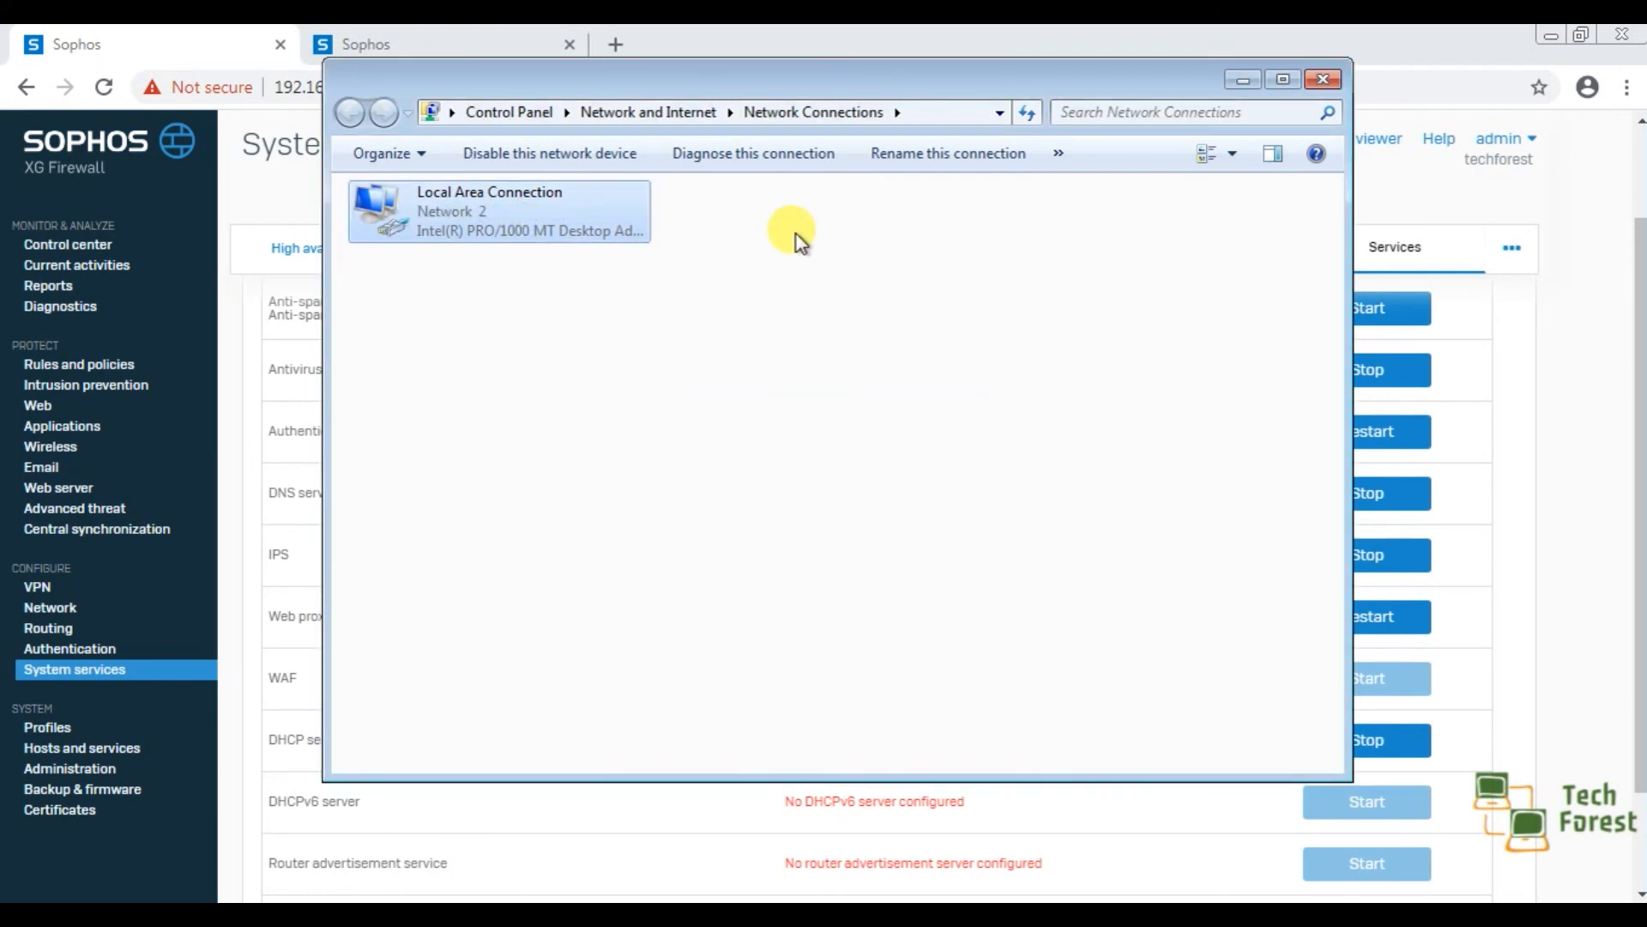
pyautogui.rightClick(560, 222)
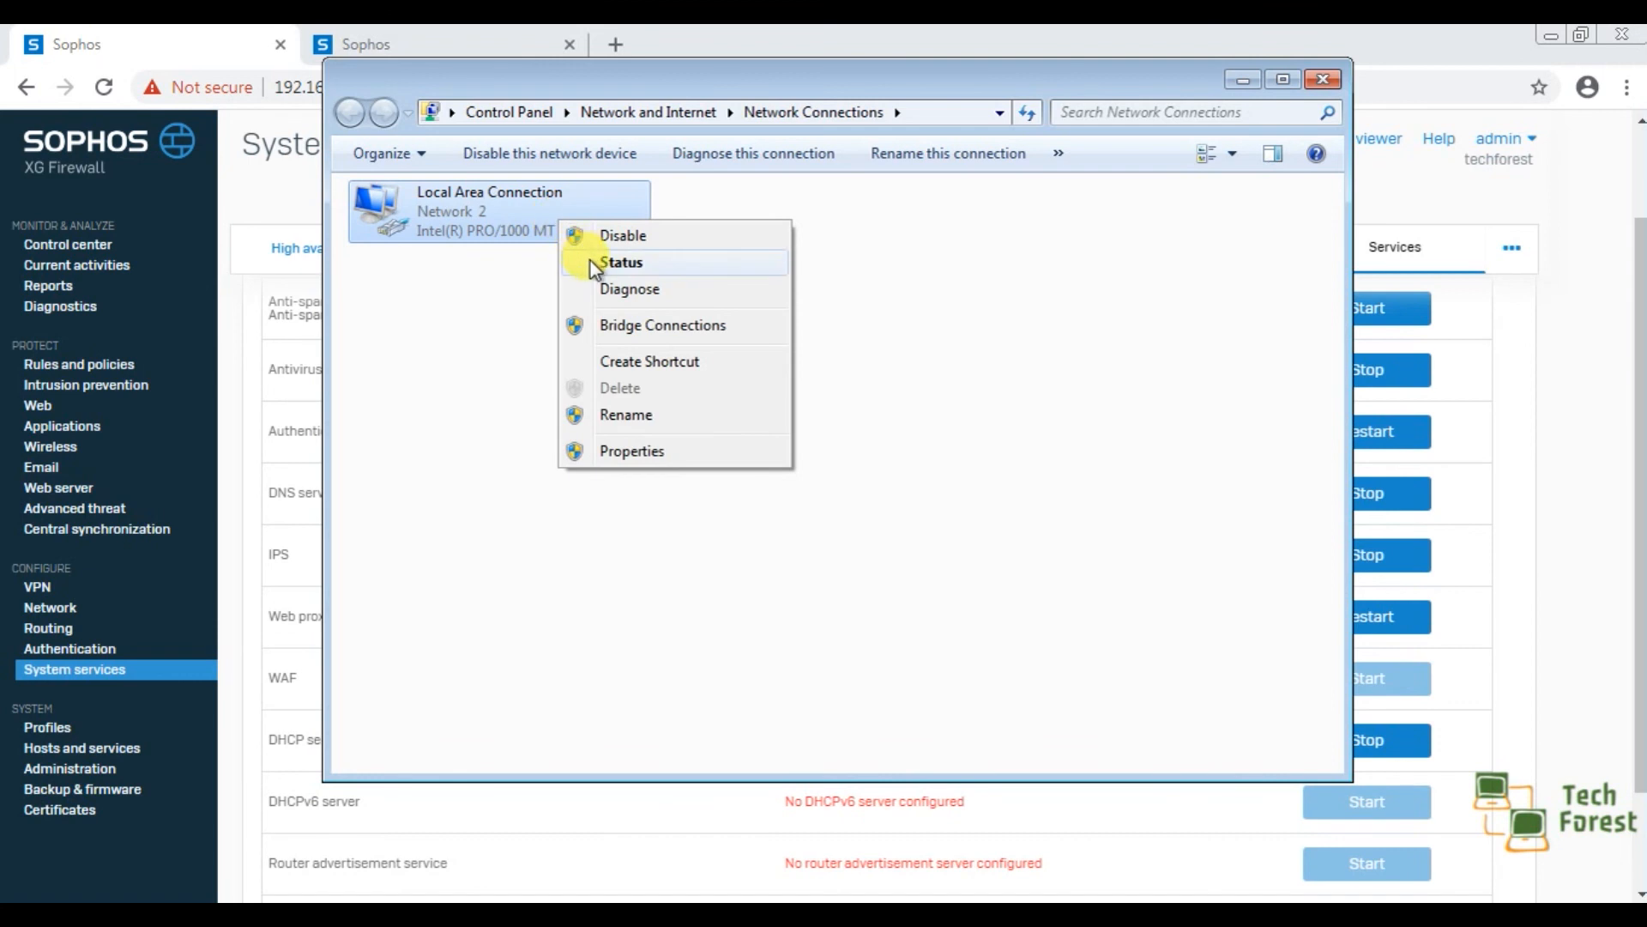
pyautogui.click(590, 261)
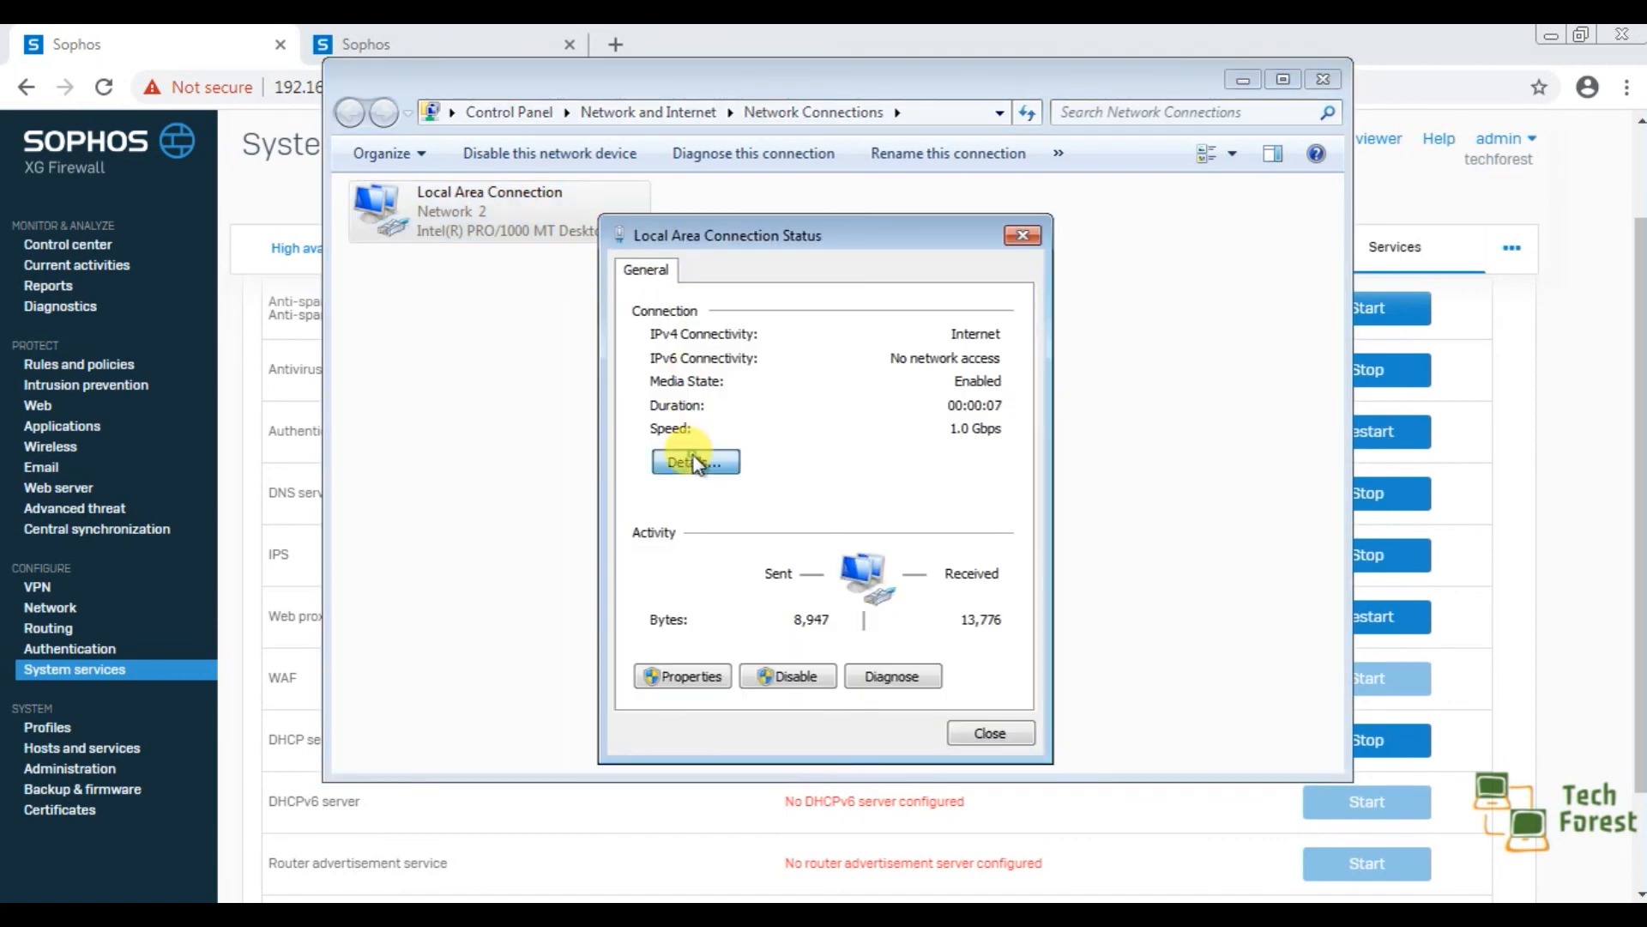
pyautogui.click(697, 464)
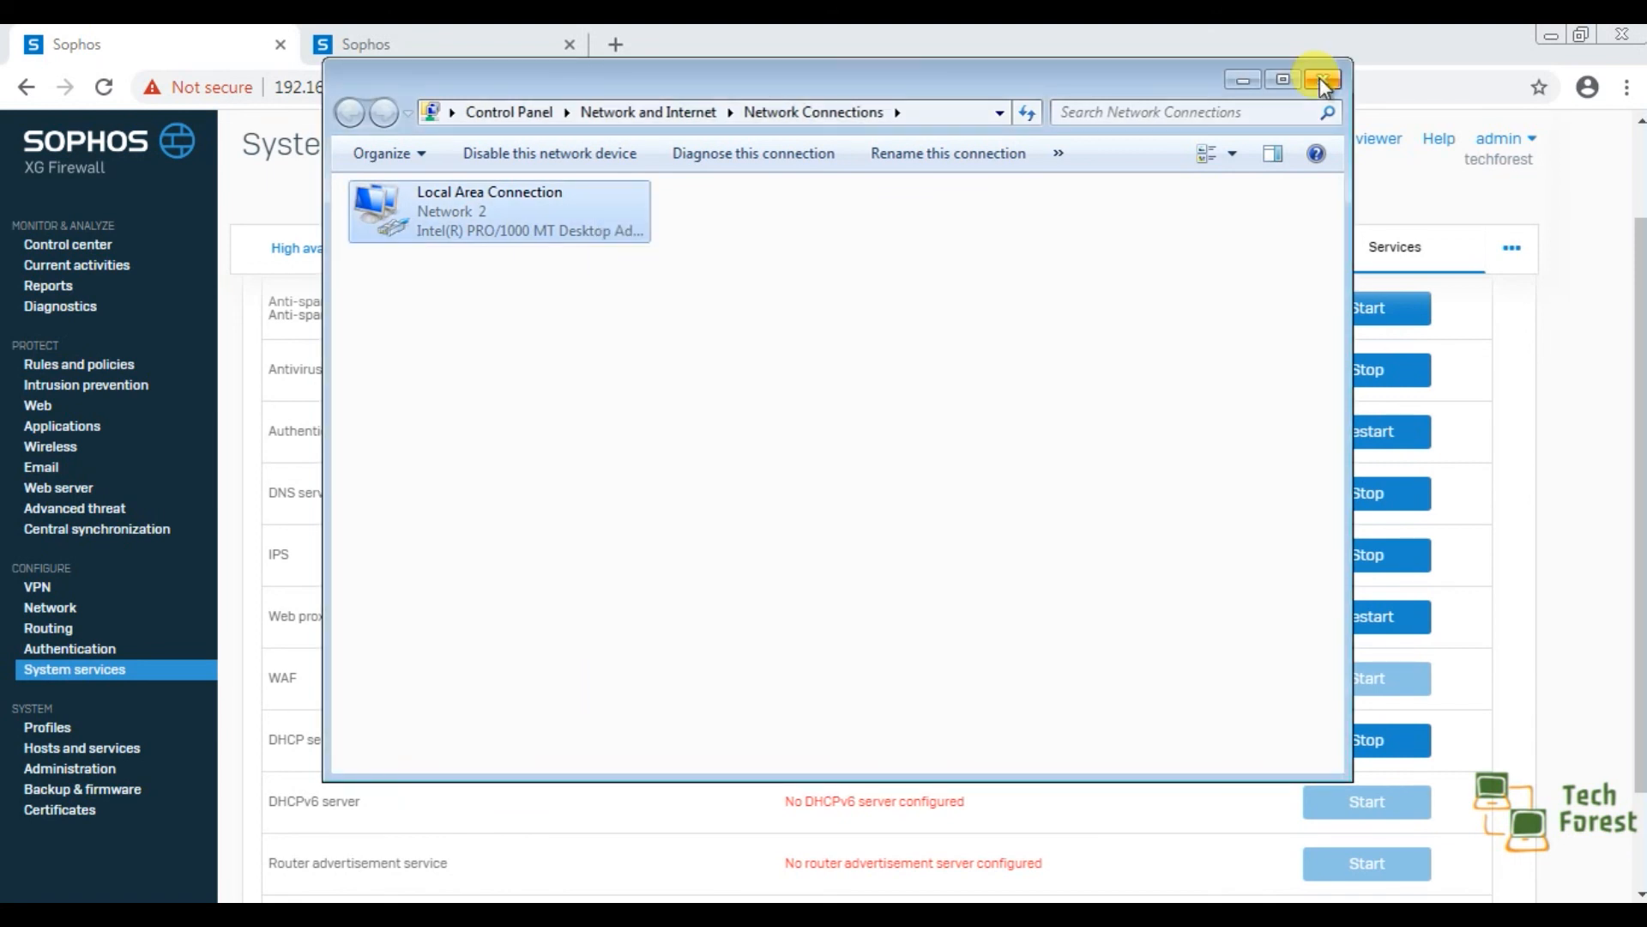
pyautogui.click(1240, 82)
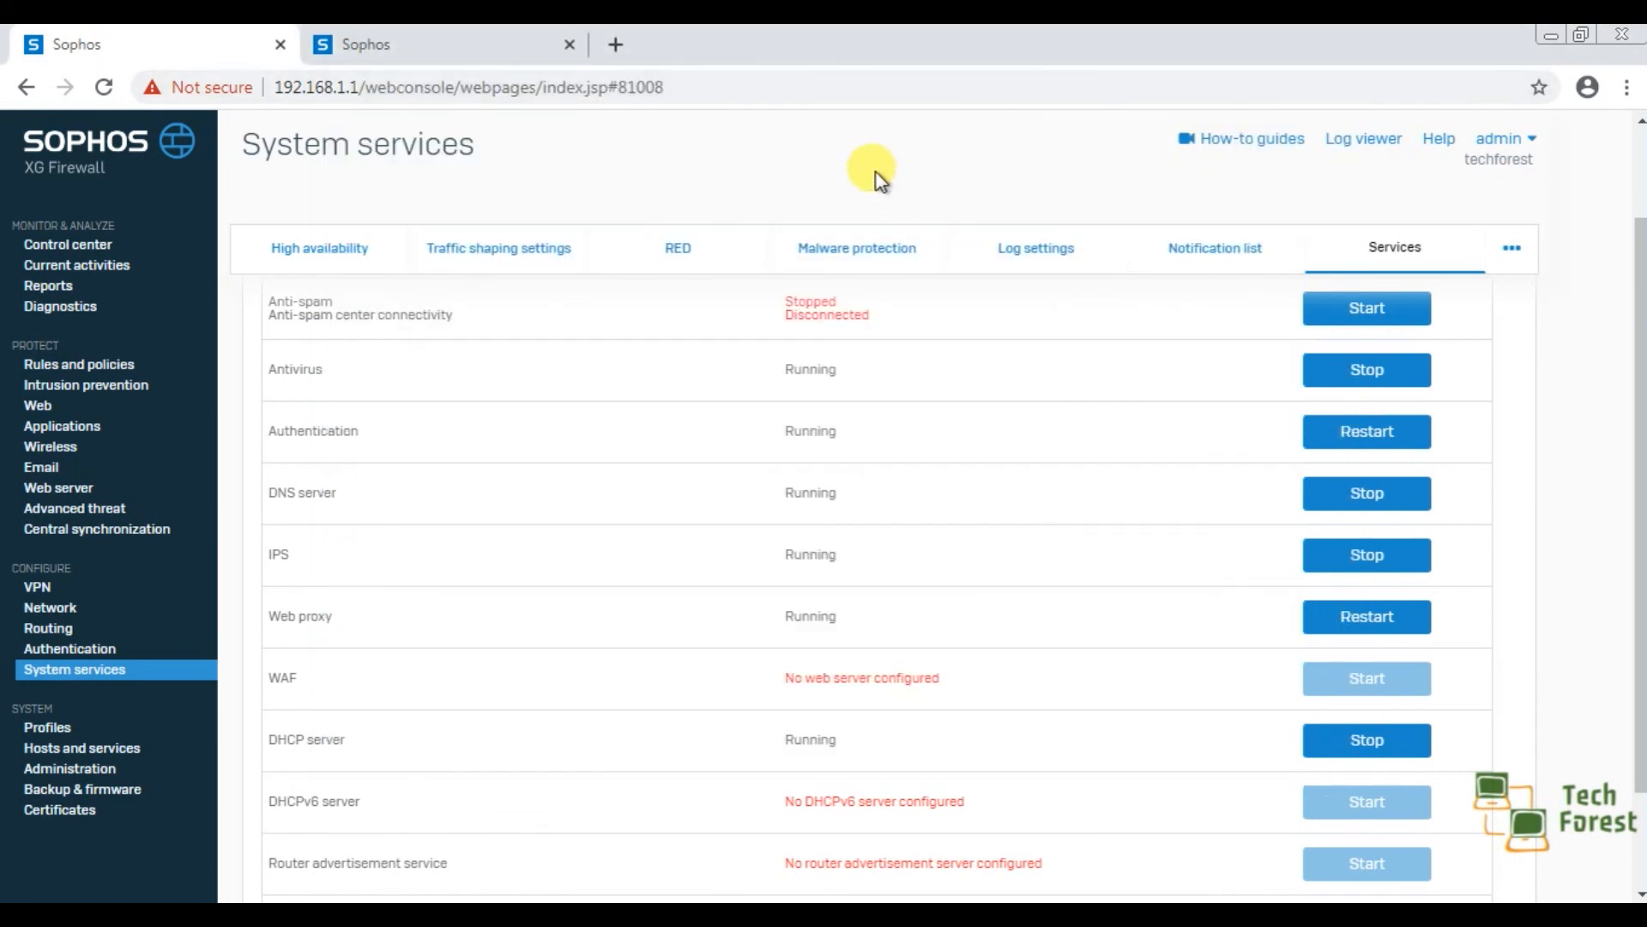